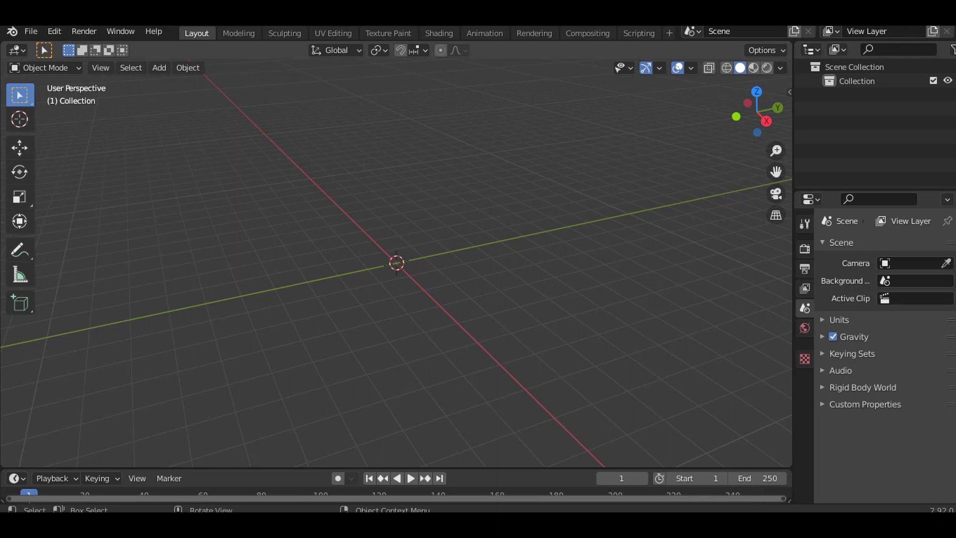
Open the 3D viewport's Add > Mesh list of primitives over the empty scene.
left_click(159, 68)
left_click(159, 67)
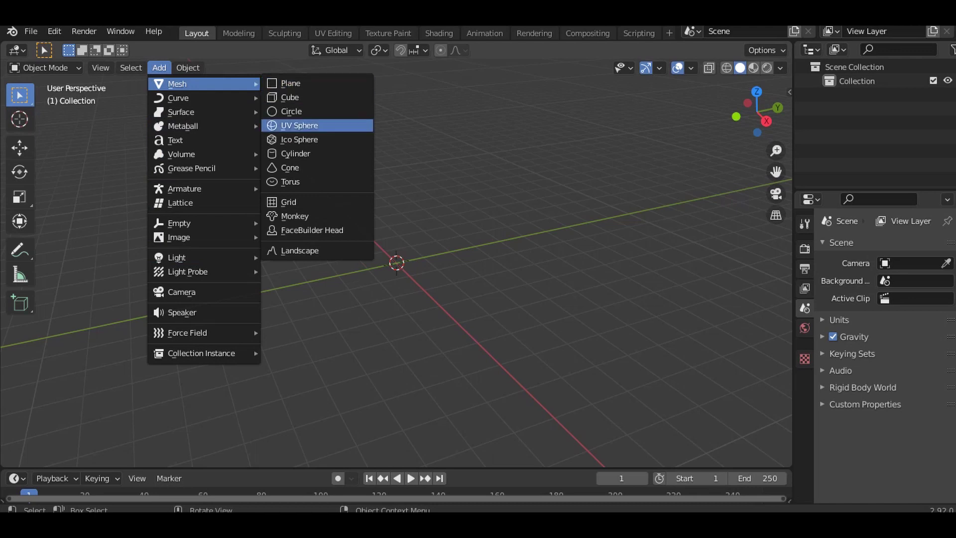
Add a cylinder and set its Scale X and Scale Y to 0.5.
left_click(298, 153)
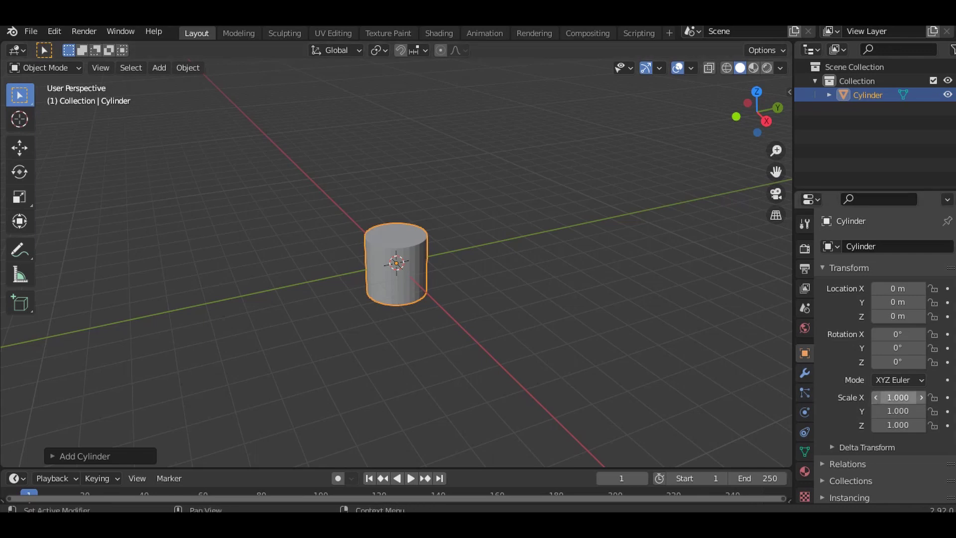
left_click(898, 397)
type("1.0")
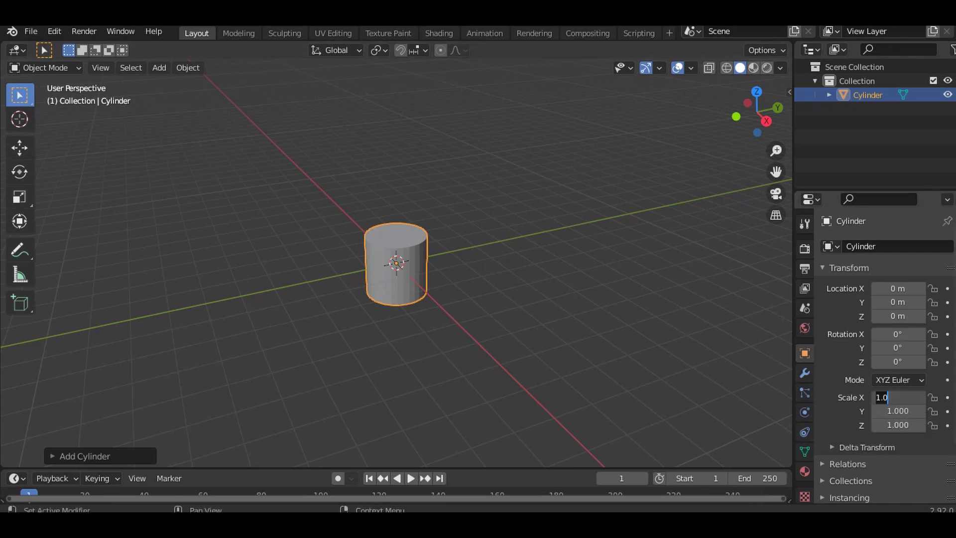
key("BackSpace")
key("XF86MonBrightnessUp")
key("XF86MonBrightnessUp")
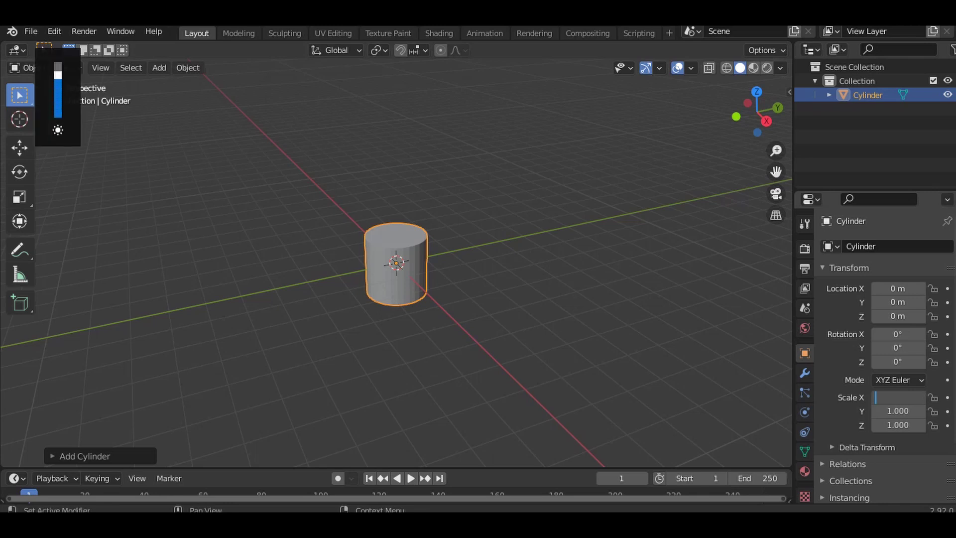
type(".")
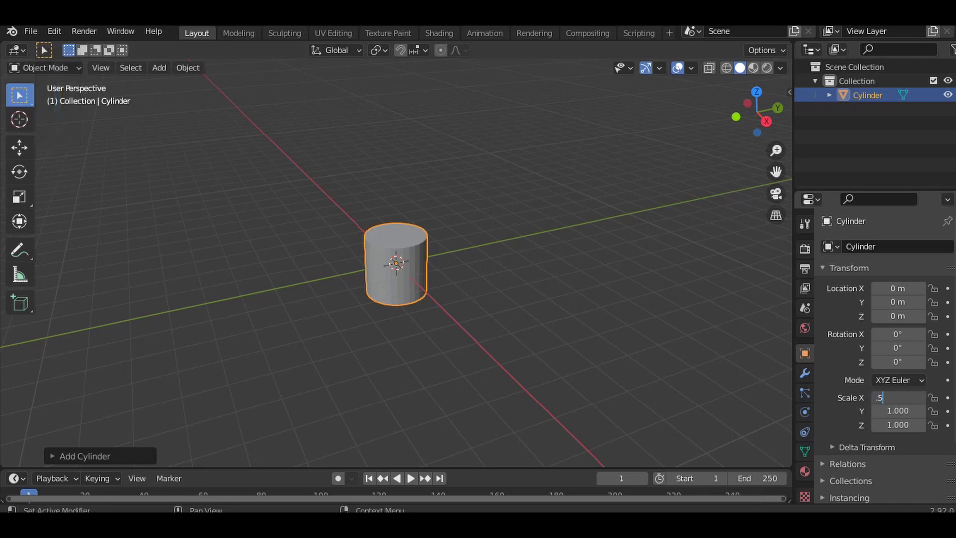
type("5")
key("Return")
left_click(898, 411)
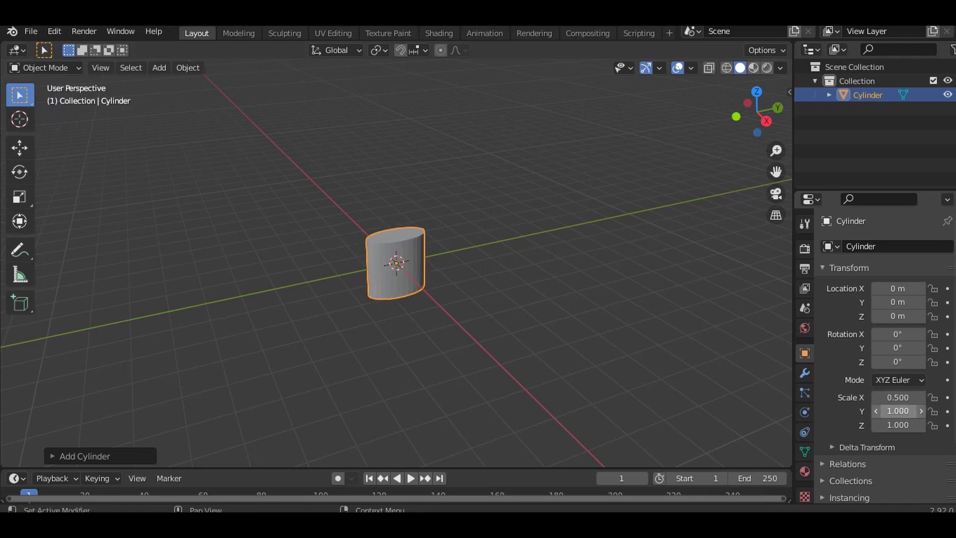
key("BackSpace")
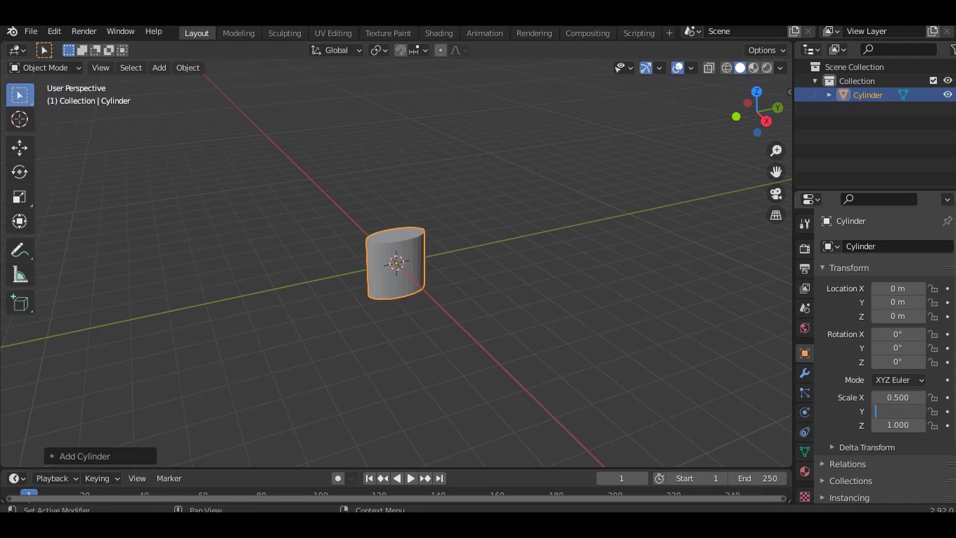
type(".5")
key("Return")
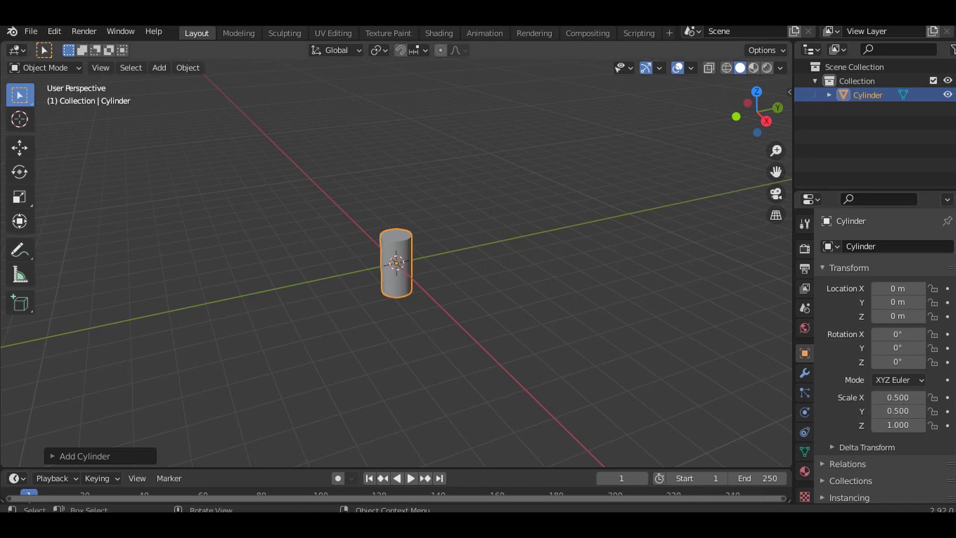
In Right view, raise the cylinder along Z to 0.98735 m so its base rests on the ground.
left_click(766, 121)
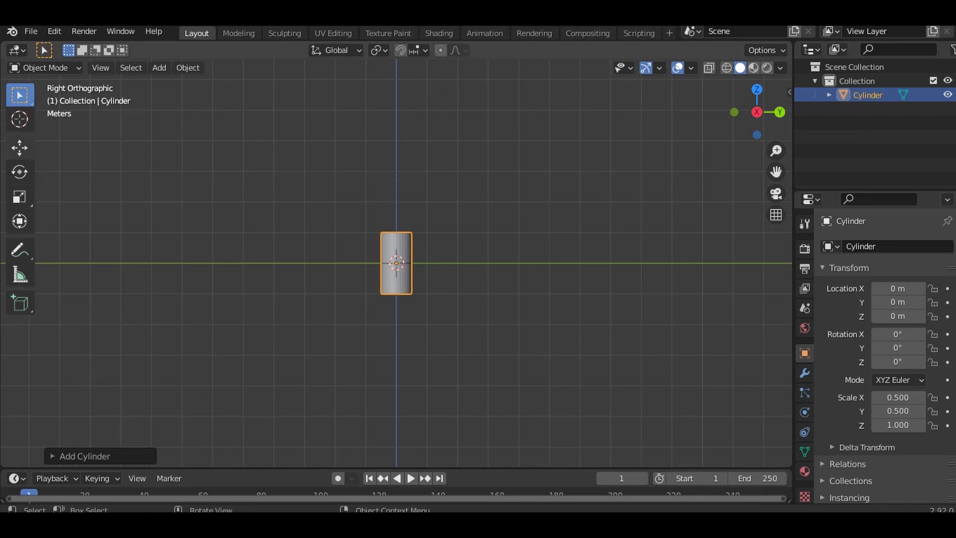
left_click(19, 147)
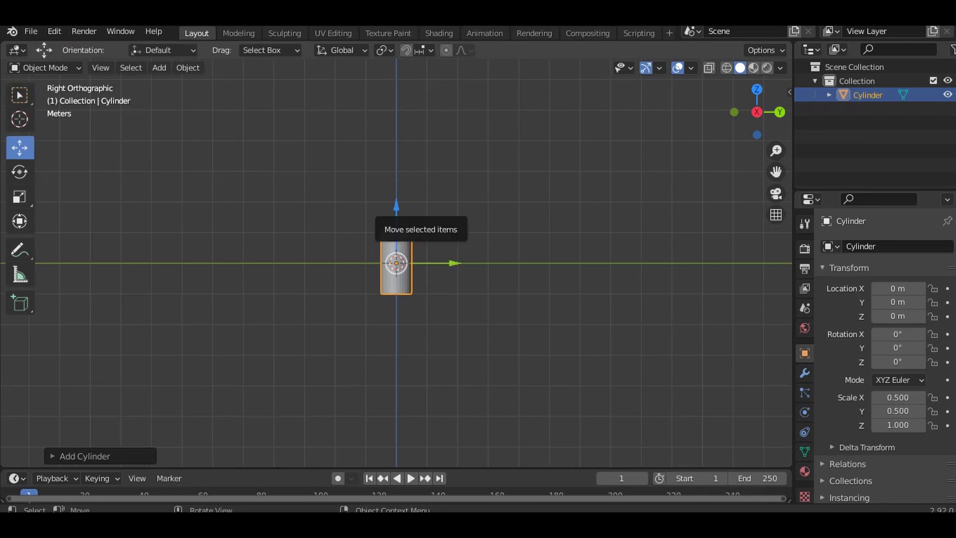
left_click_drag(396, 209, 397, 179)
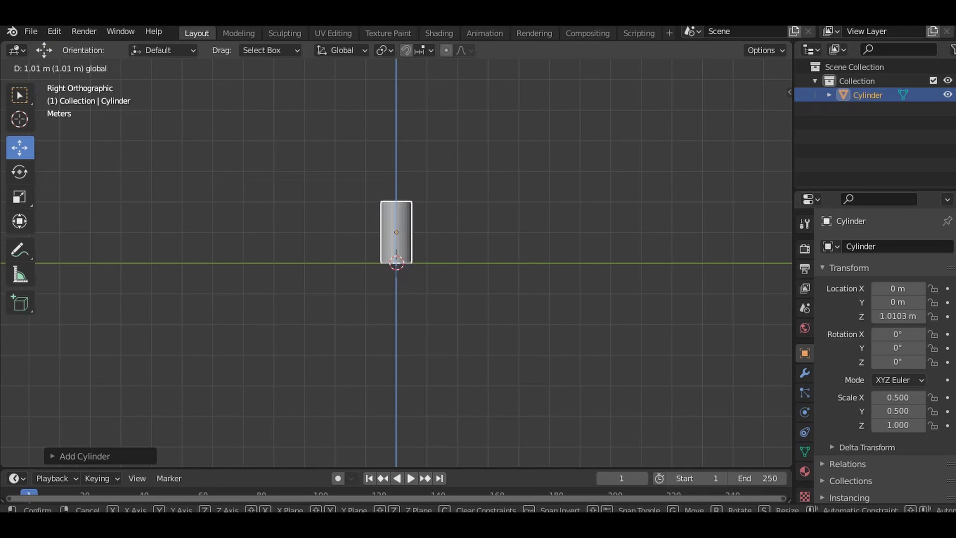
left_click_drag(396, 179, 396, 181)
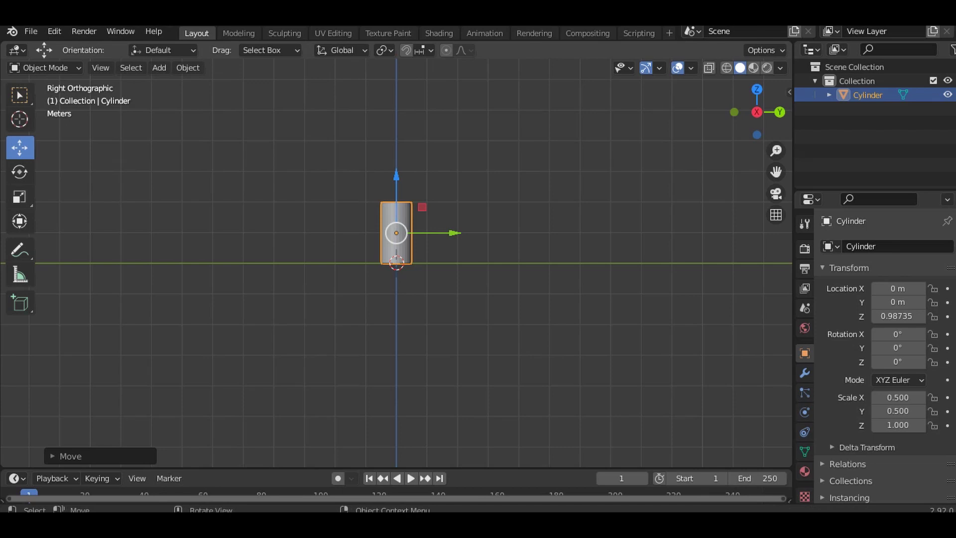
left_click(397, 181)
Orbit to inspect the cylinder, return to Right view and reselect it.
mouse_move(757, 112)
left_mouse_down()
mouse_move(742, 124)
mouse_move(747, 140)
mouse_move(744, 122)
left_mouse_up()
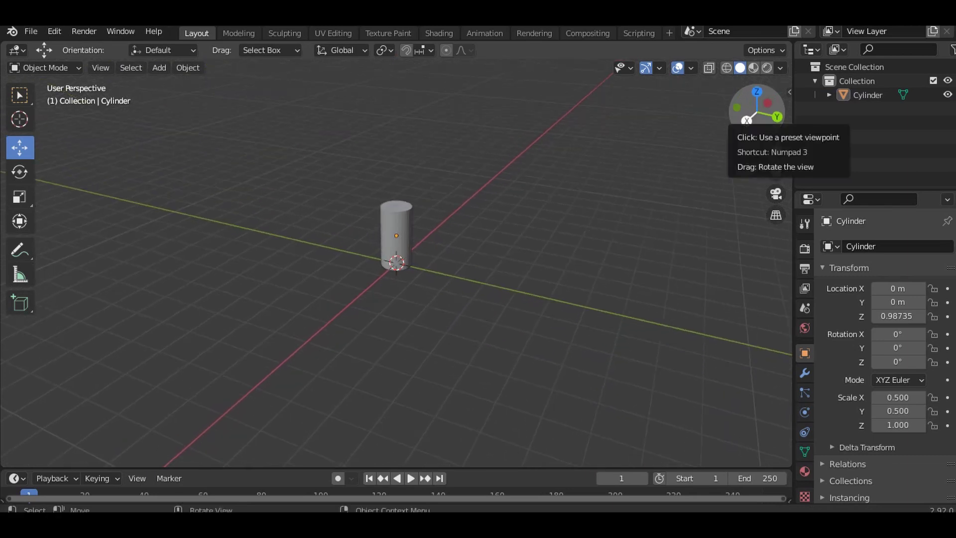
key("KP_3")
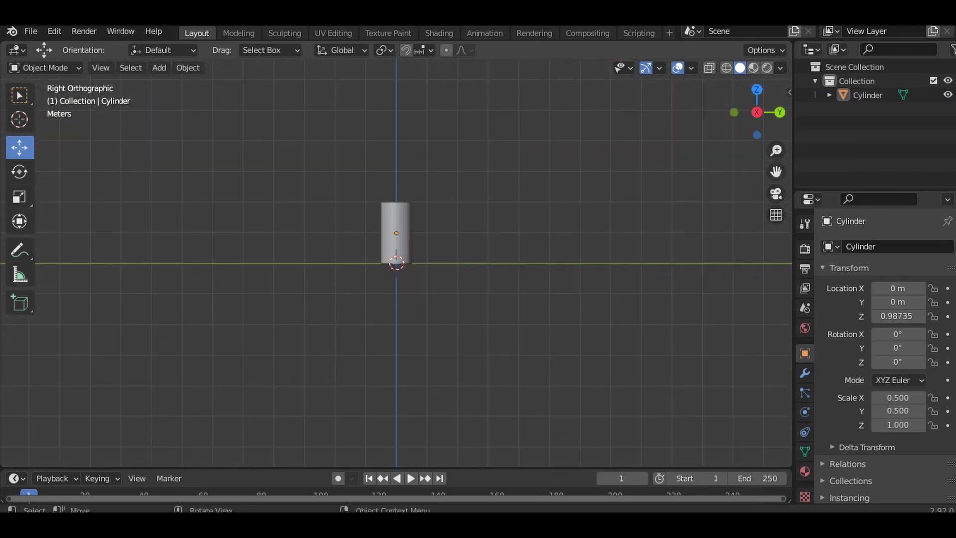
left_click(396, 233)
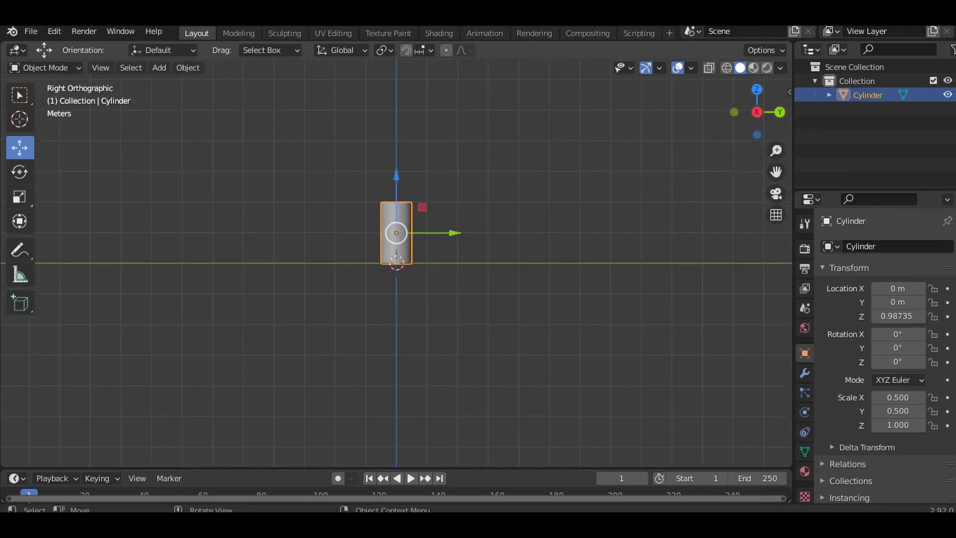
Duplicate the cylinder and raise the copy above the first one.
key("shift+d")
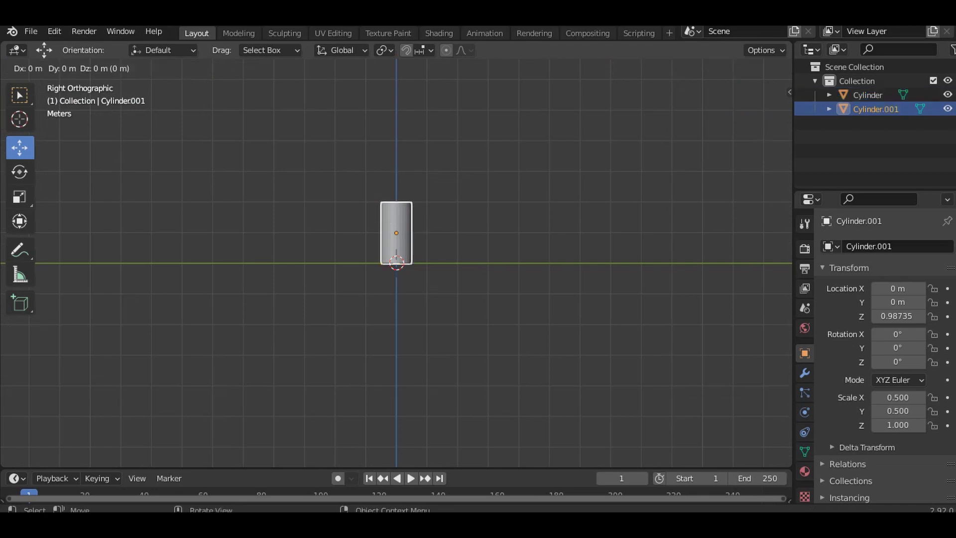
key("Escape")
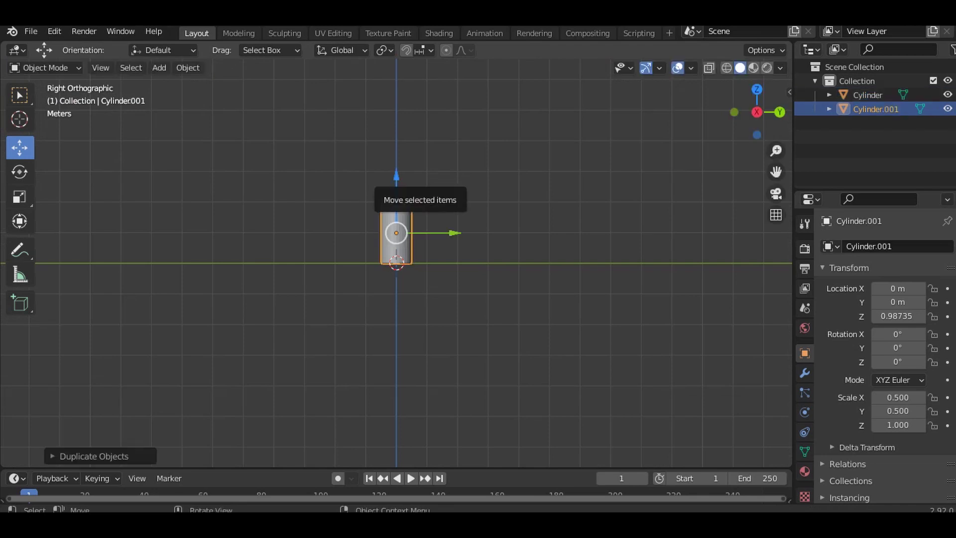
left_click_drag(397, 191, 396, 162)
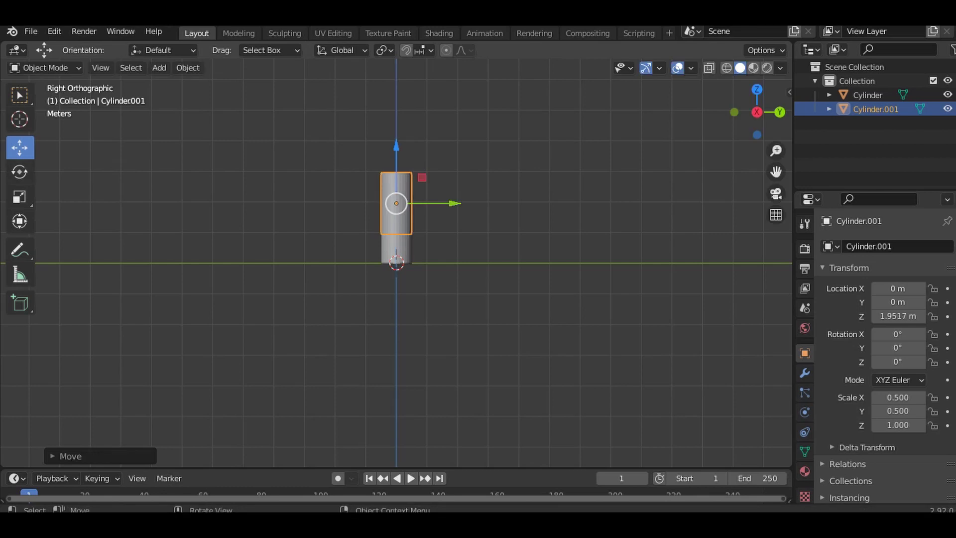
Rotate the duplicate exactly 90° around X so it lies sideways.
left_click(19, 172)
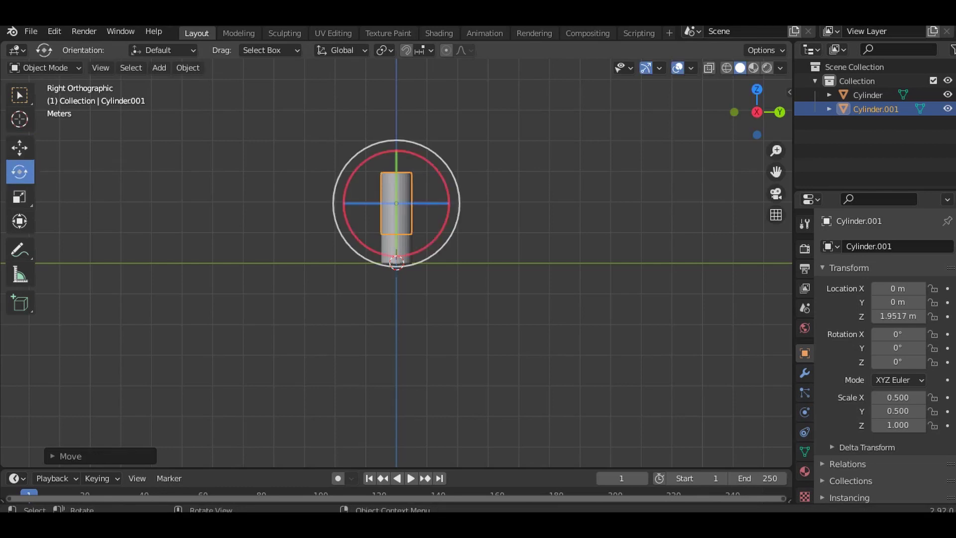
mouse_move(429, 162)
left_mouse_down()
mouse_move(437, 168)
mouse_move(391, 149)
mouse_move(367, 177)
left_mouse_up()
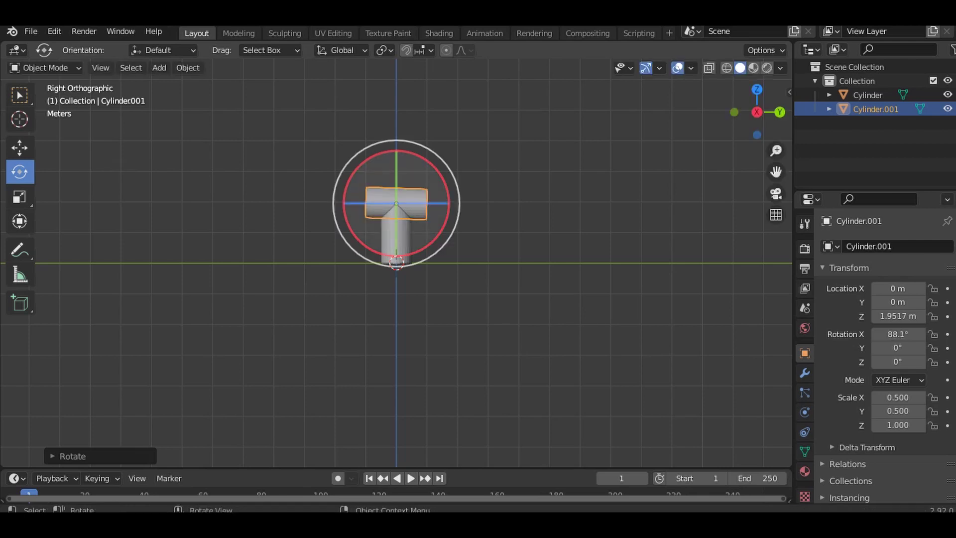
double_click(898, 335)
key("BackSpace")
key("BackSpace")
key("BackSpace")
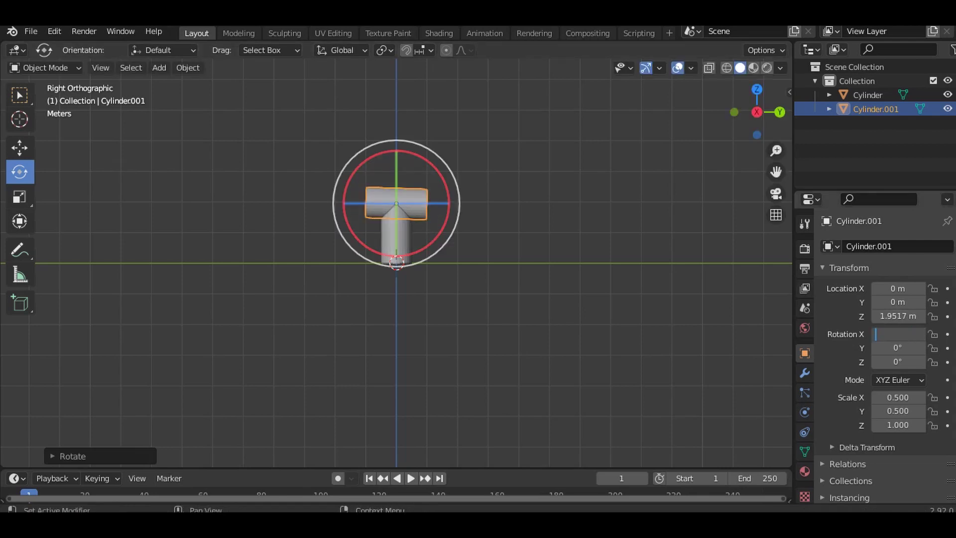
type("90")
key("Return")
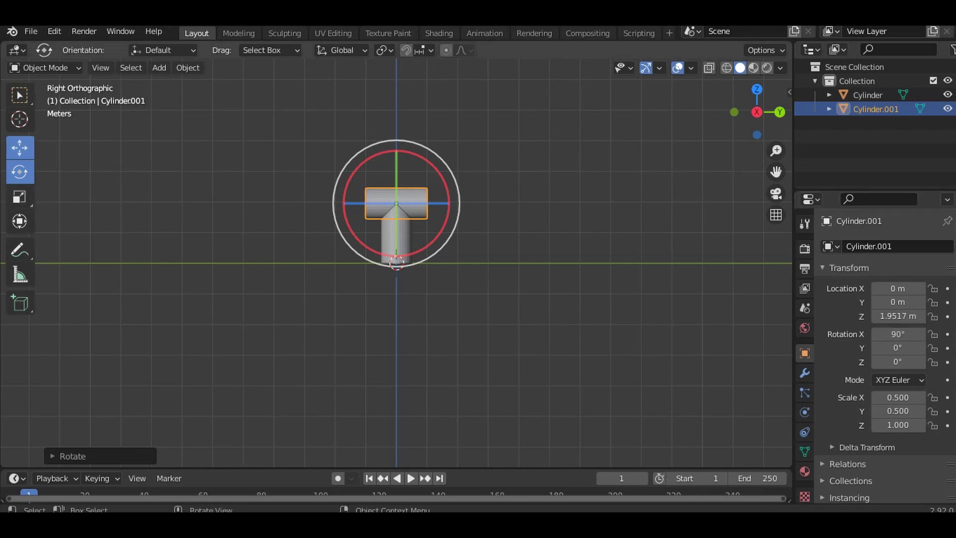
left_click(19, 147)
Raise the sideways cylinder to Z 2.365 m and shrink its Z scale to 0.550.
mouse_move(396, 146)
left_mouse_down()
mouse_move(397, 119)
mouse_move(397, 133)
left_mouse_up()
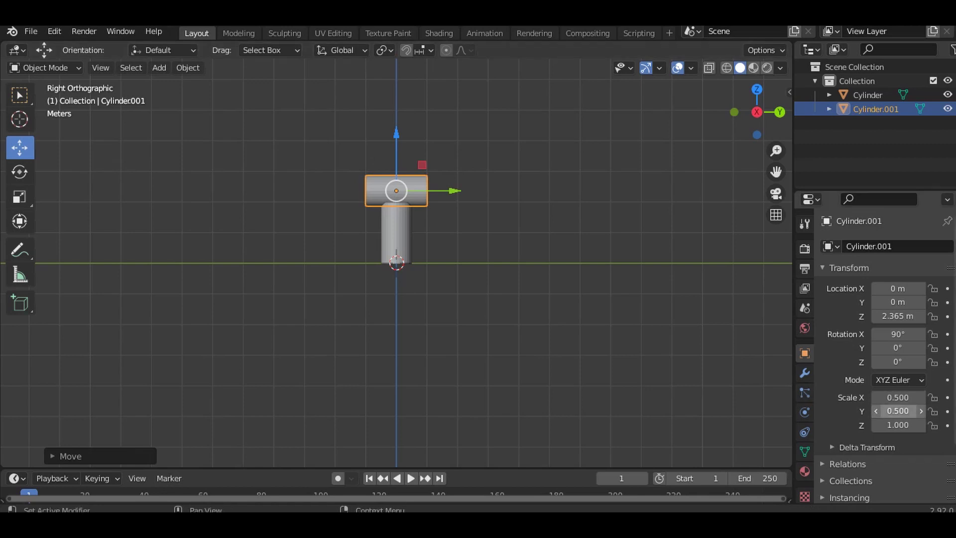
left_click_drag(899, 425, 861, 425)
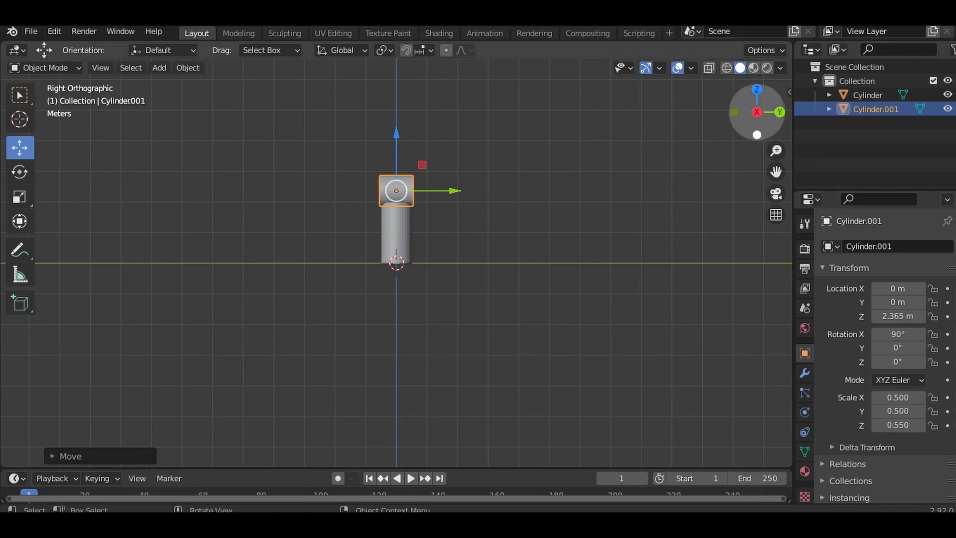
mouse_move(757, 112)
left_mouse_down()
mouse_move(745, 107)
mouse_move(767, 110)
left_mouse_up()
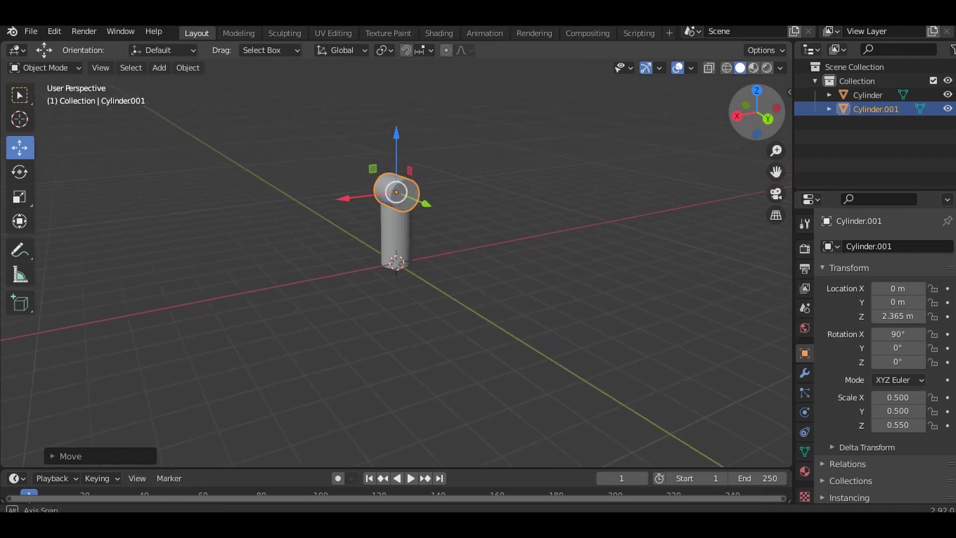
key("alt+a")
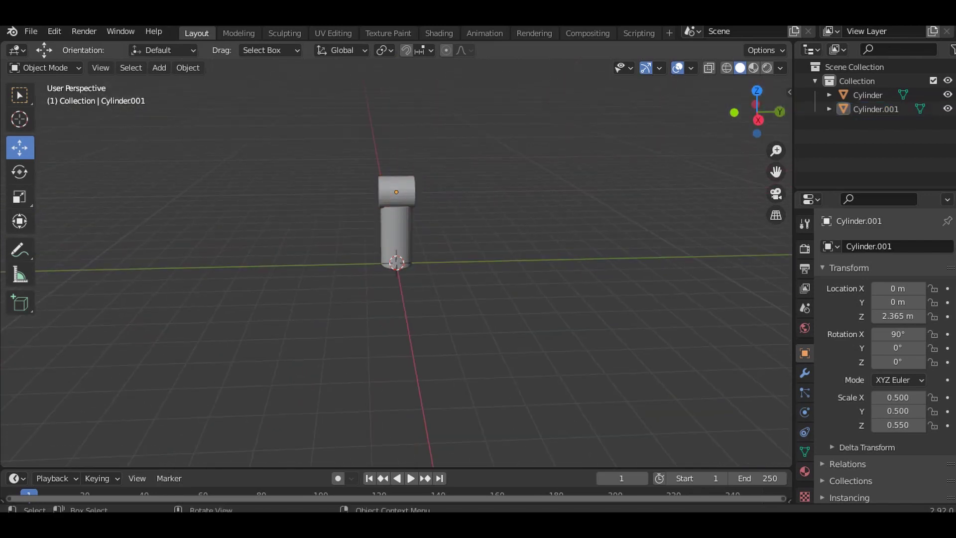
left_click_drag(776, 172, 783, 252)
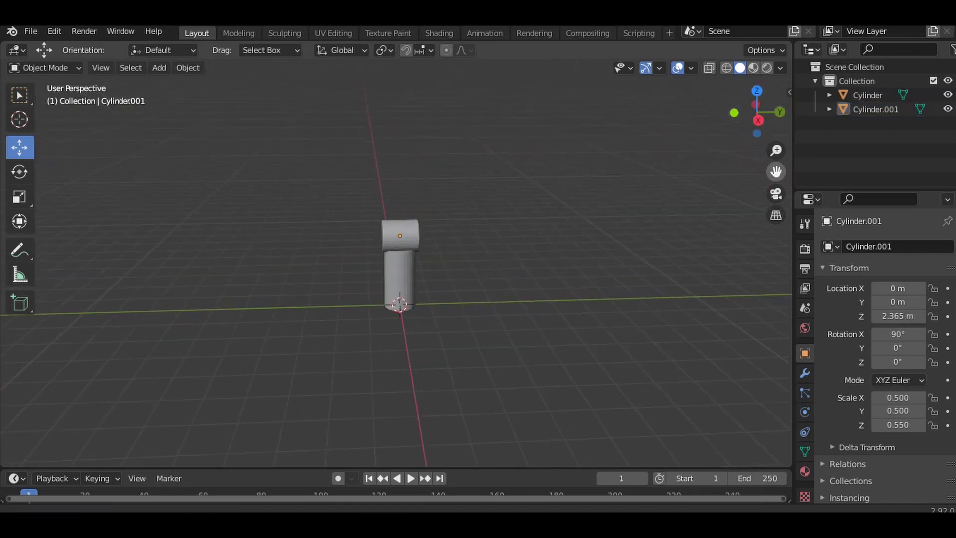
left_click(758, 120)
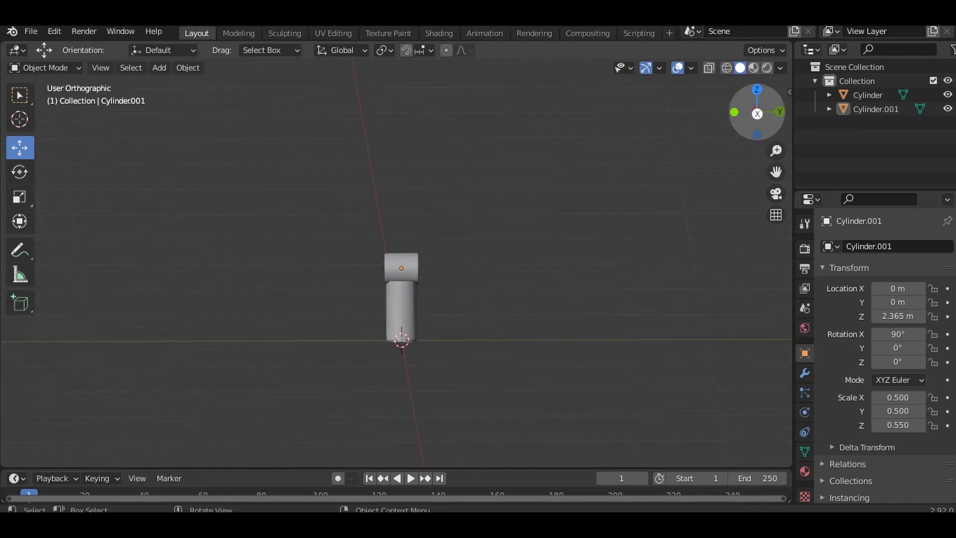
Duplicate the lower upright cylinder and raise the copy along Z to 3.6739 m above the connector.
left_click(401, 305)
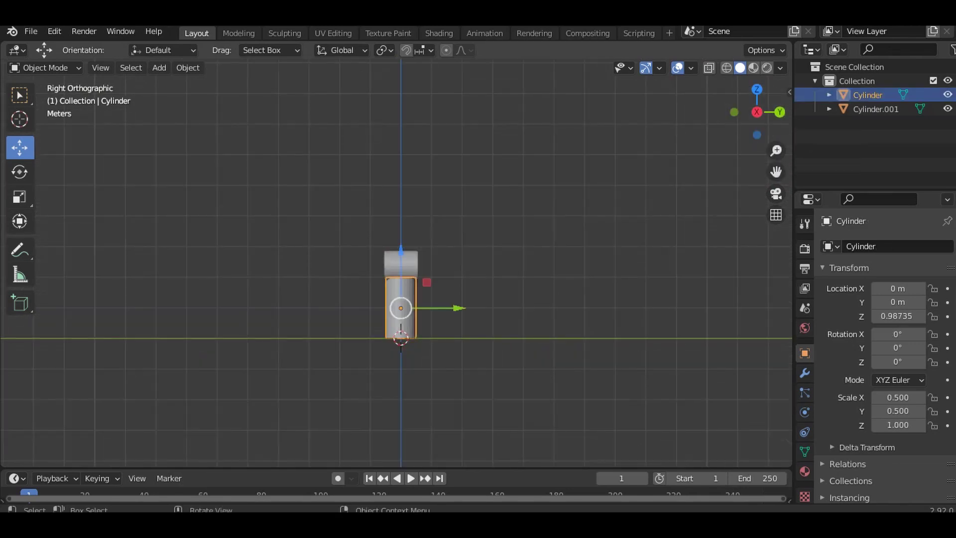
key("shift+d")
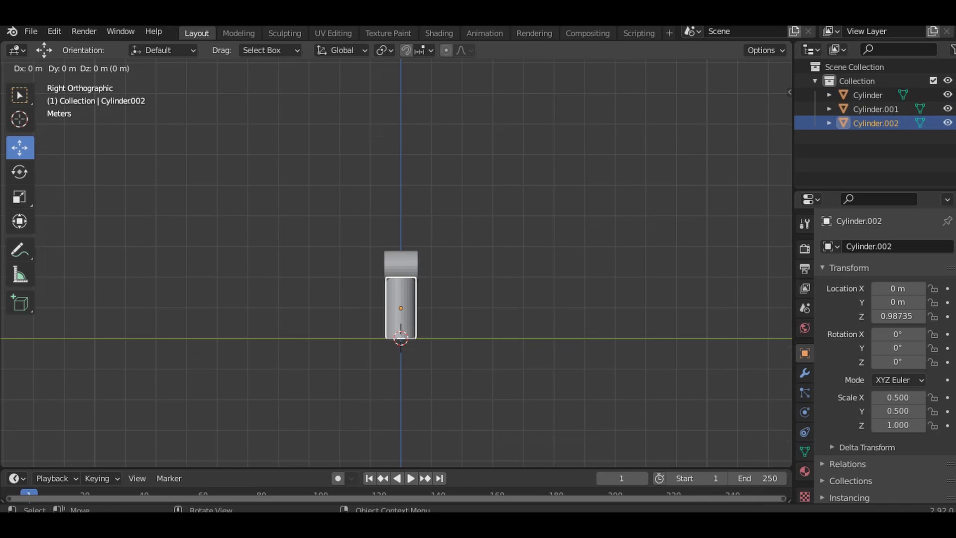
key("Escape")
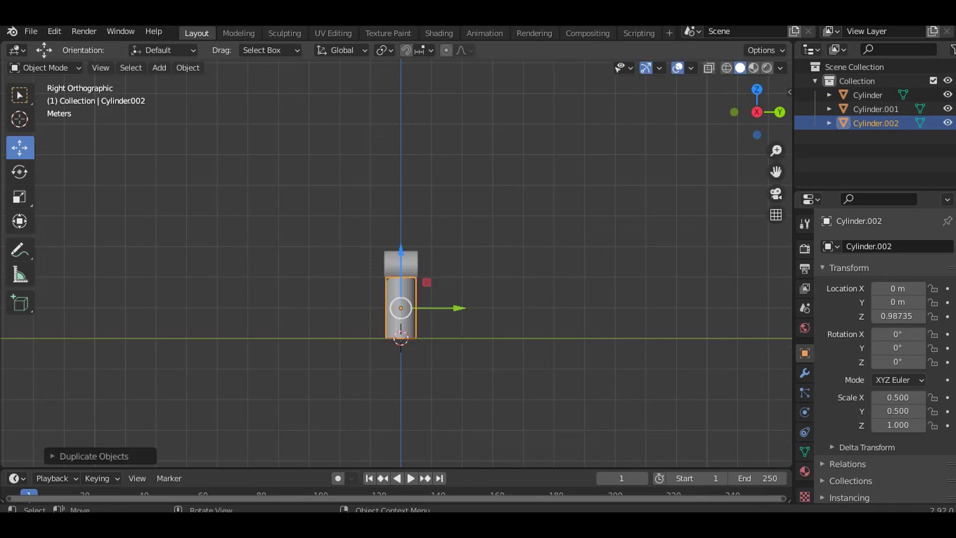
key("g")
key("z")
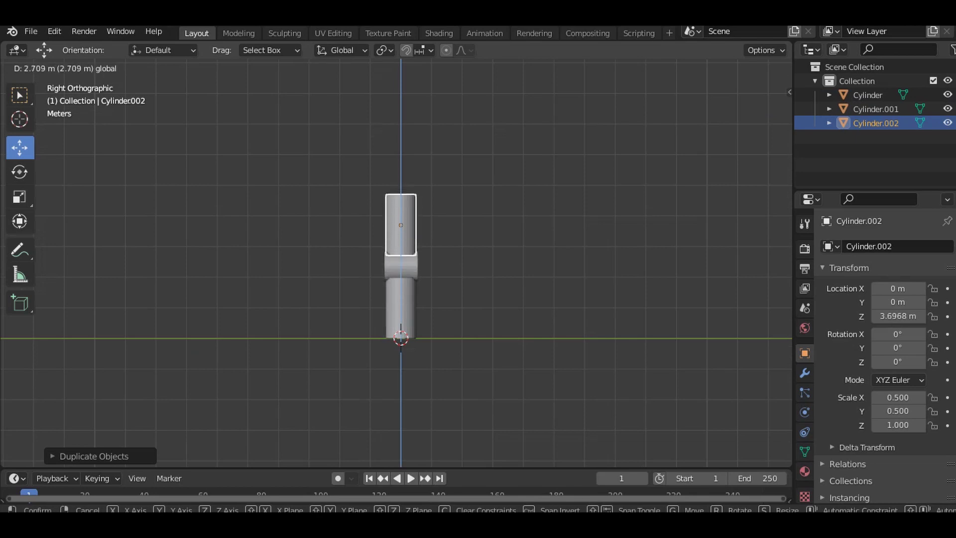
key("Return")
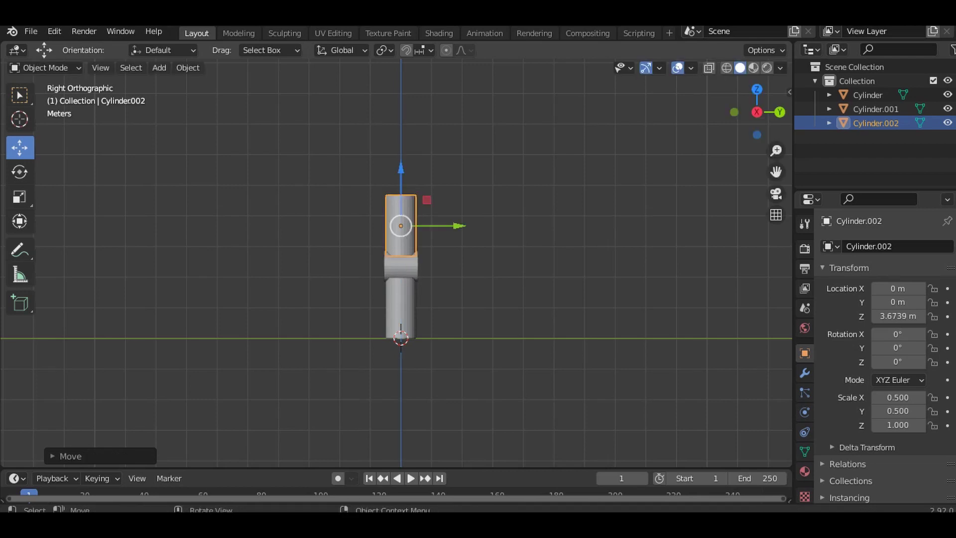
key("alt+a")
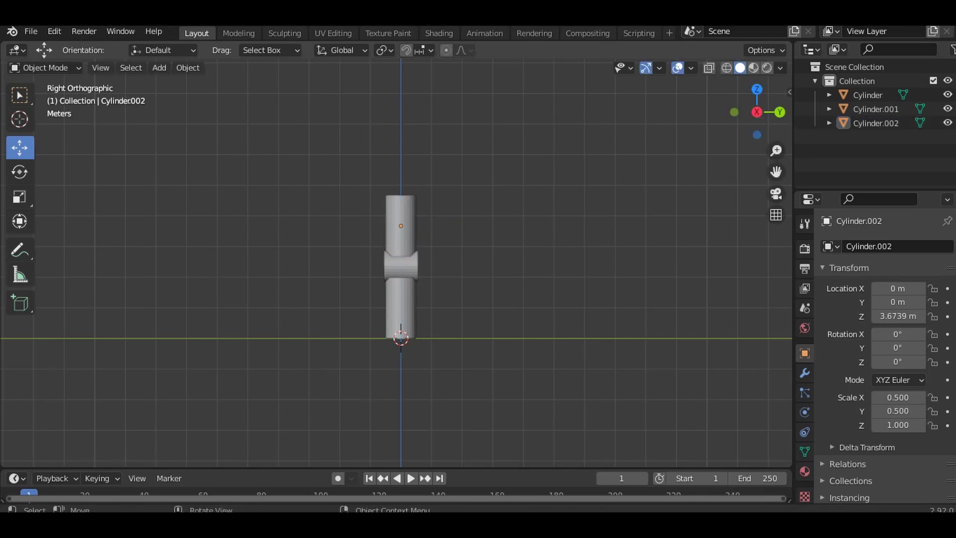
left_click(401, 266)
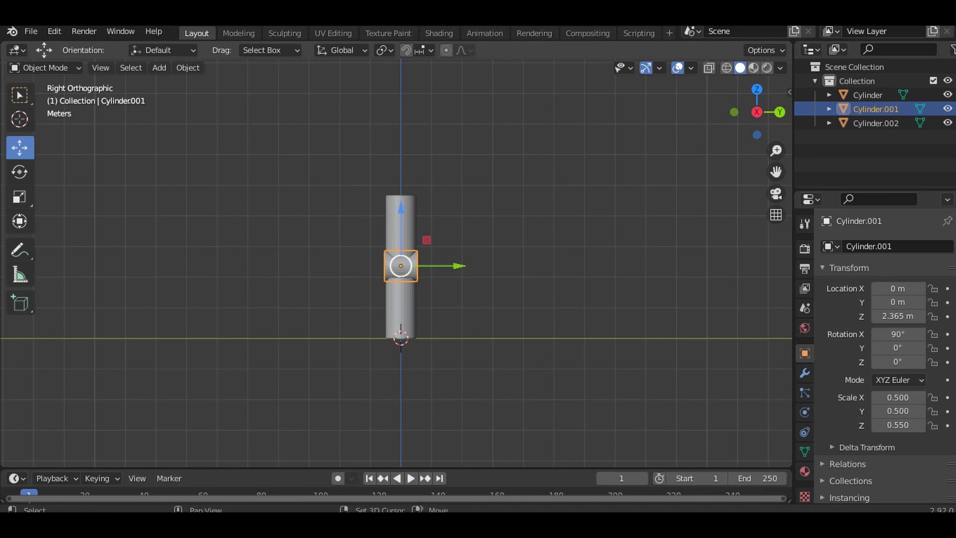
Duplicate the connector and raise it along Z to 5.0515 m atop the second segment.
key("shift+d")
right_click(401, 265)
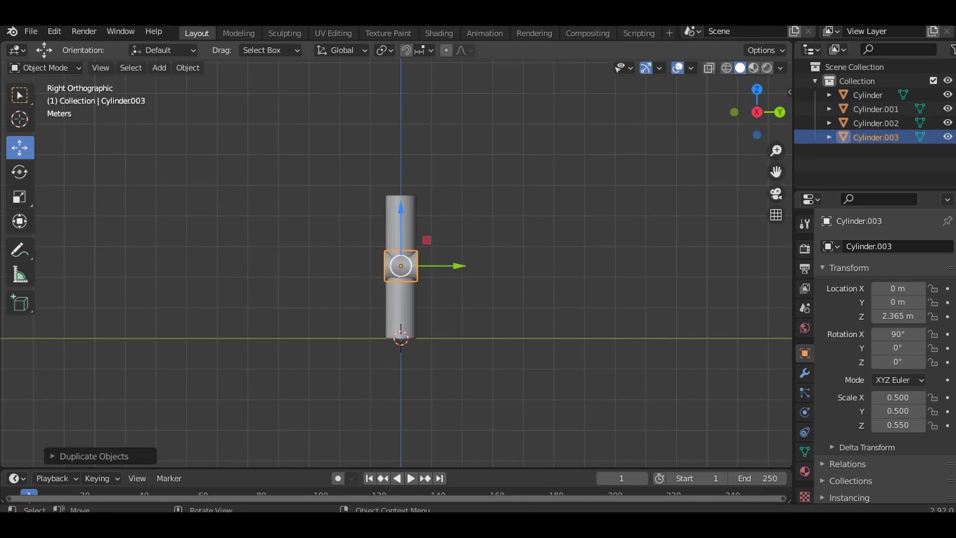
key("g")
key("z")
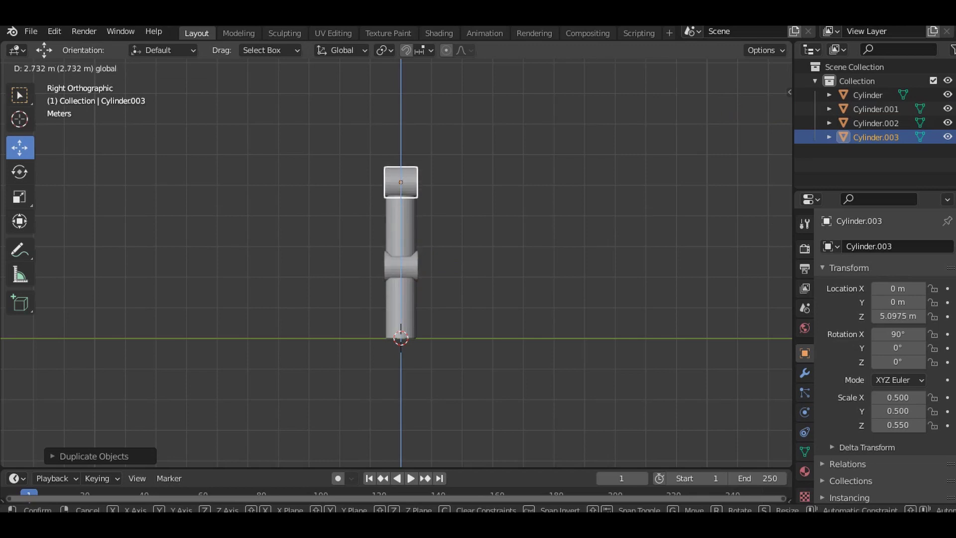
key("Return")
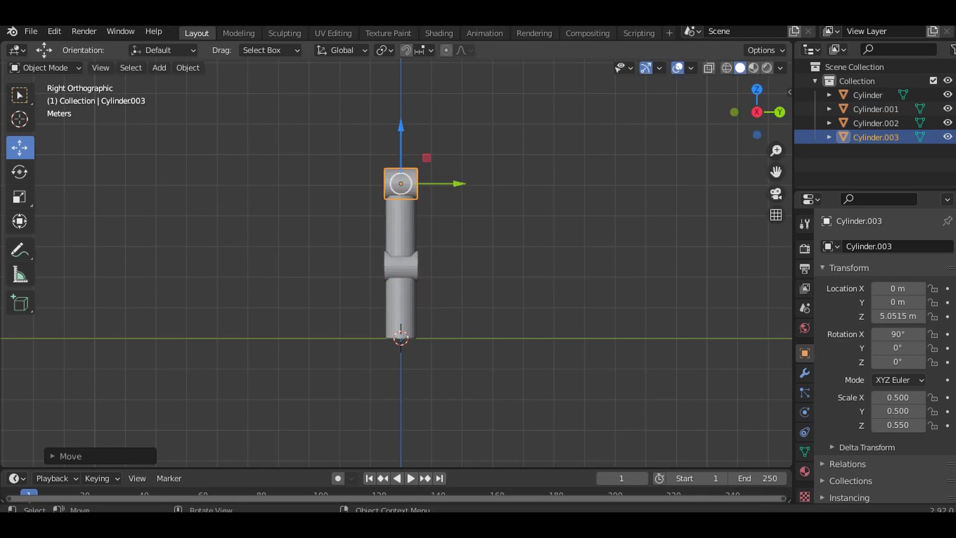
Duplicate the second long segment and raise it along Z to 6.3374 m onto the upper connector.
left_click(401, 226)
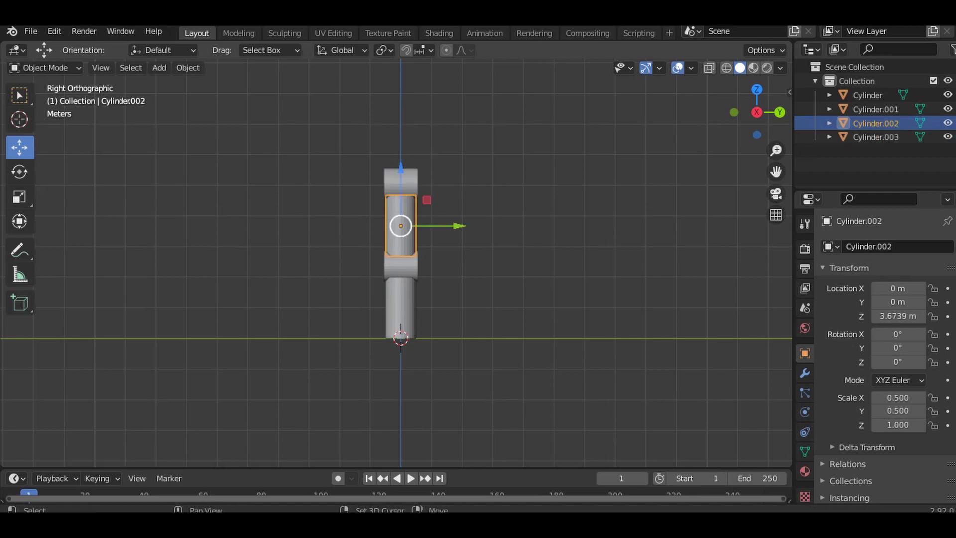
key("shift+d")
key("Escape")
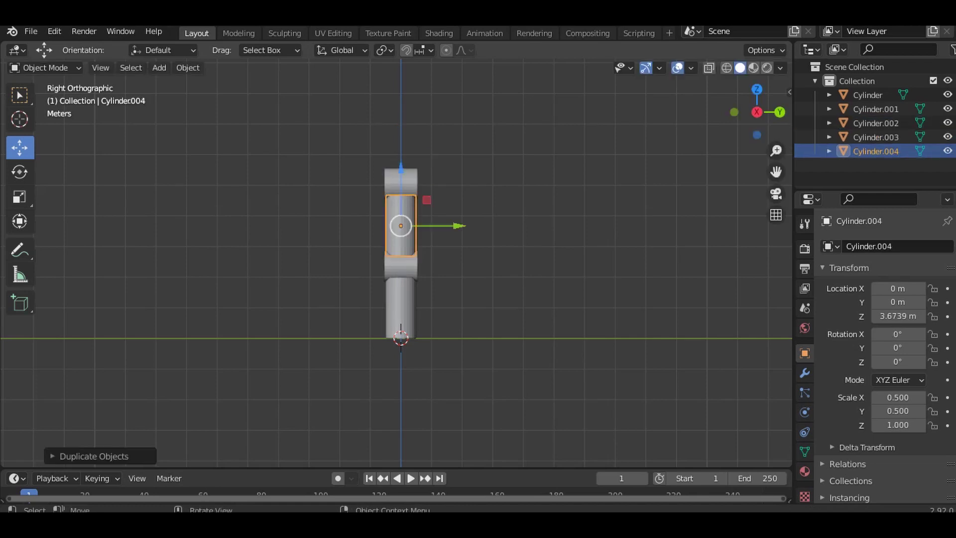
key("g")
key("z")
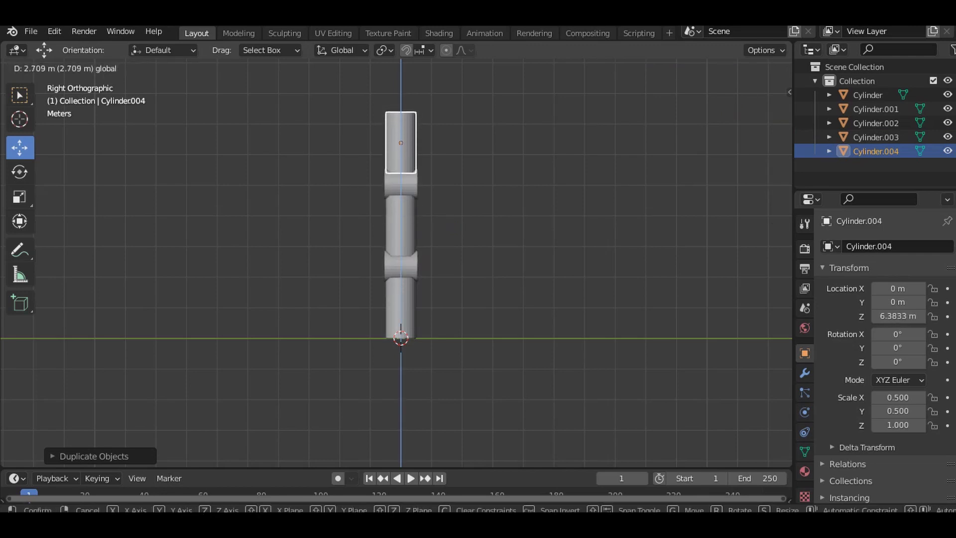
key("Return")
key("alt+a")
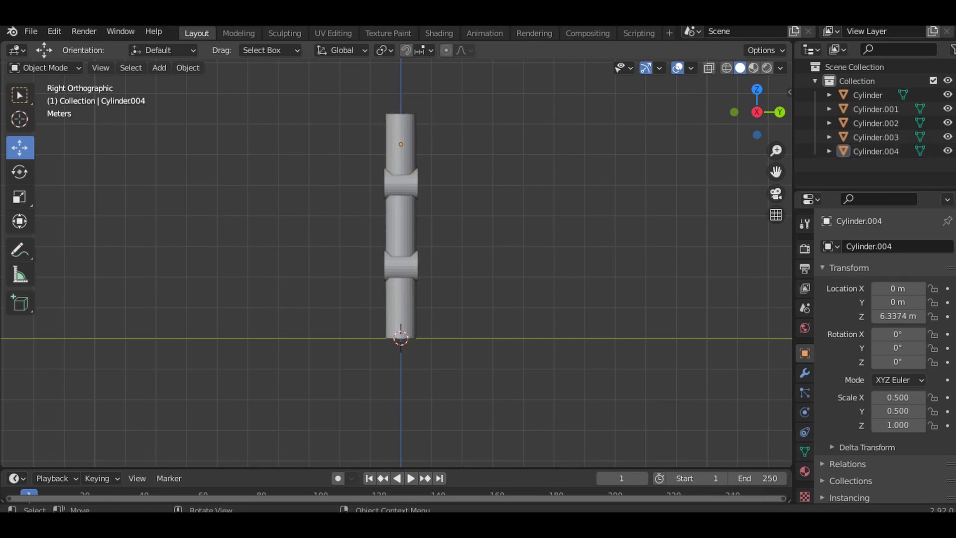
Add a single-bone armature and enable In Front in its Viewport Display settings.
left_click(159, 67)
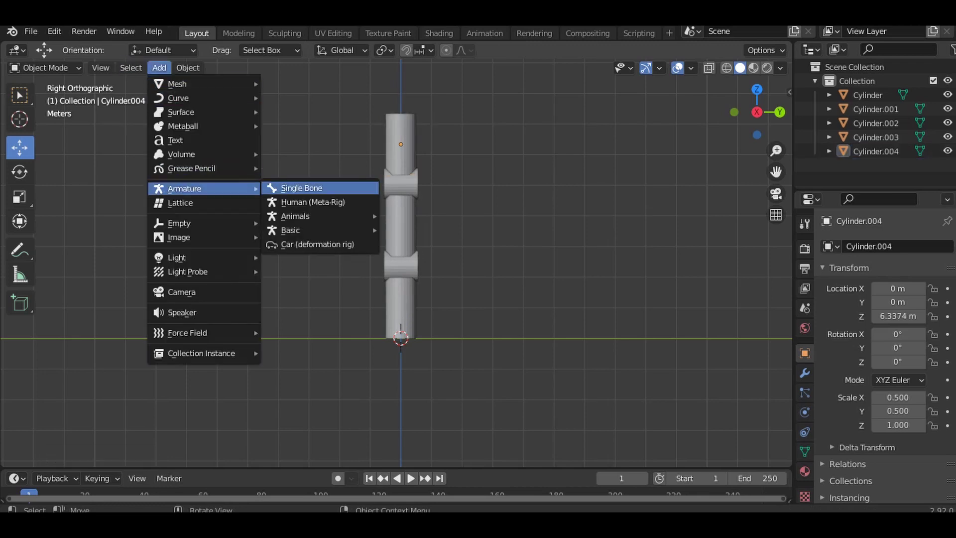
left_click(302, 188)
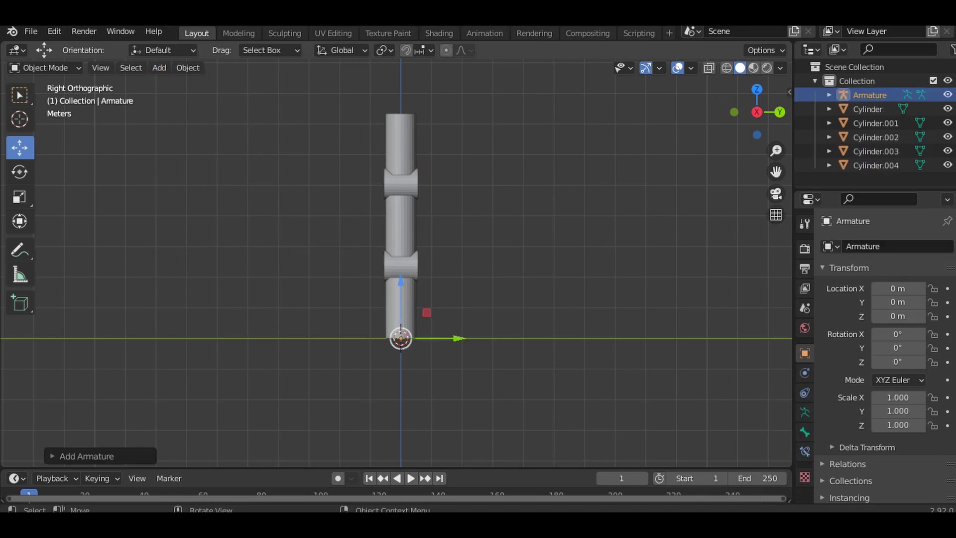
left_click(805, 412)
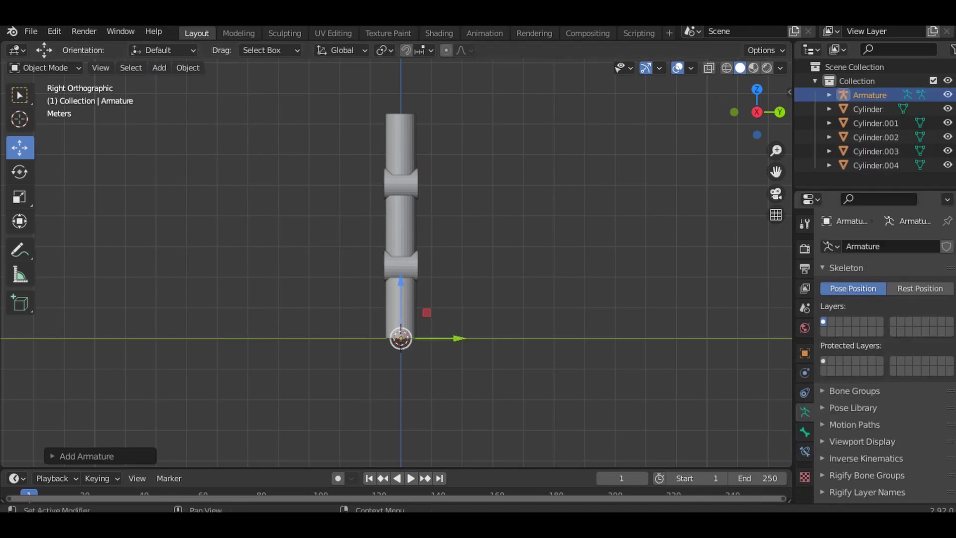
left_click(862, 442)
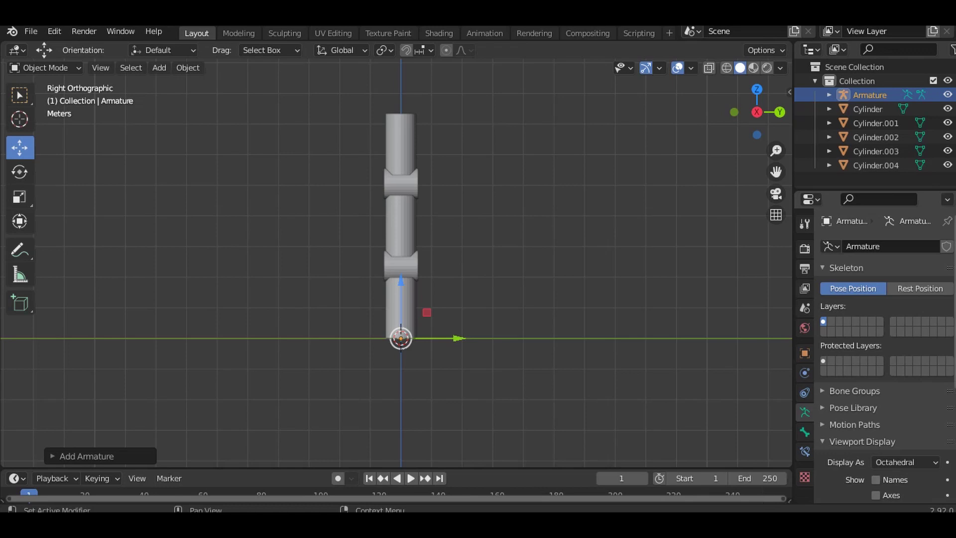
scroll(884, 355, "down", 1)
scroll(884, 356, "down", 2)
scroll(884, 356, "down", 2)
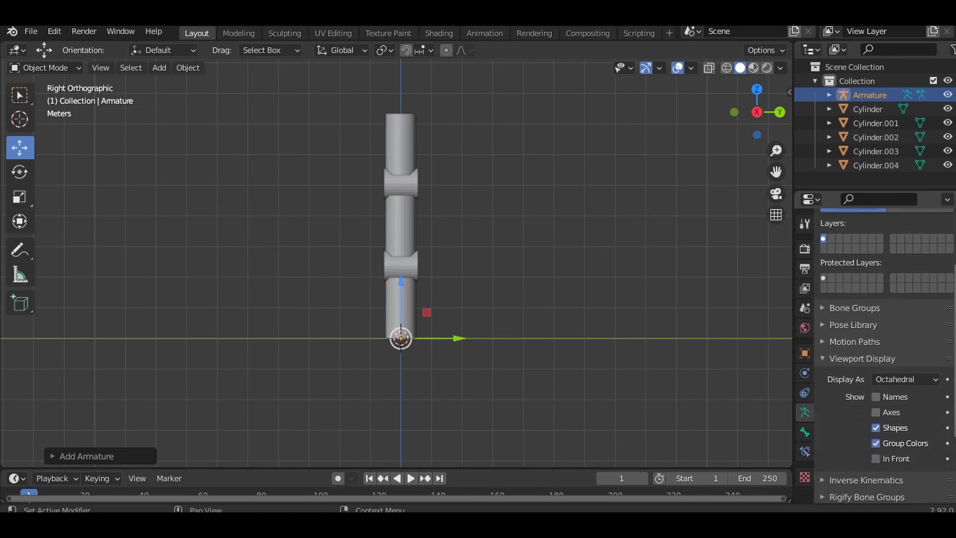
left_click(875, 458)
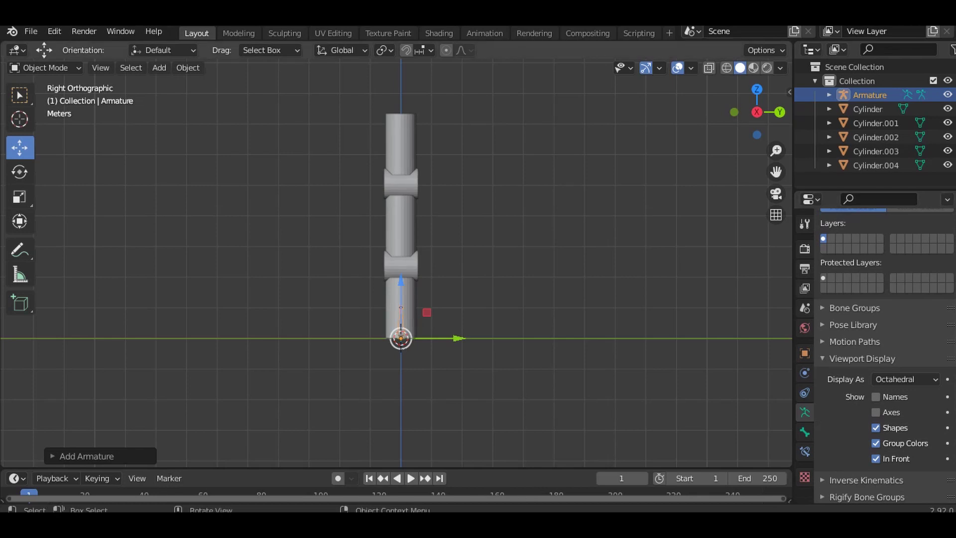
In Edit Mode, drag the bone tip up about 1.33 m to the first connector.
key("Tab")
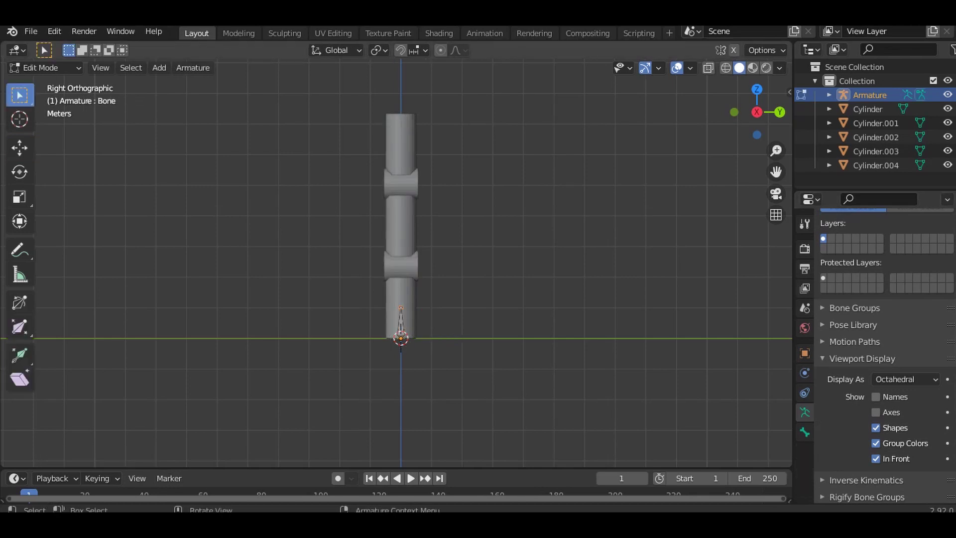
left_click(19, 147)
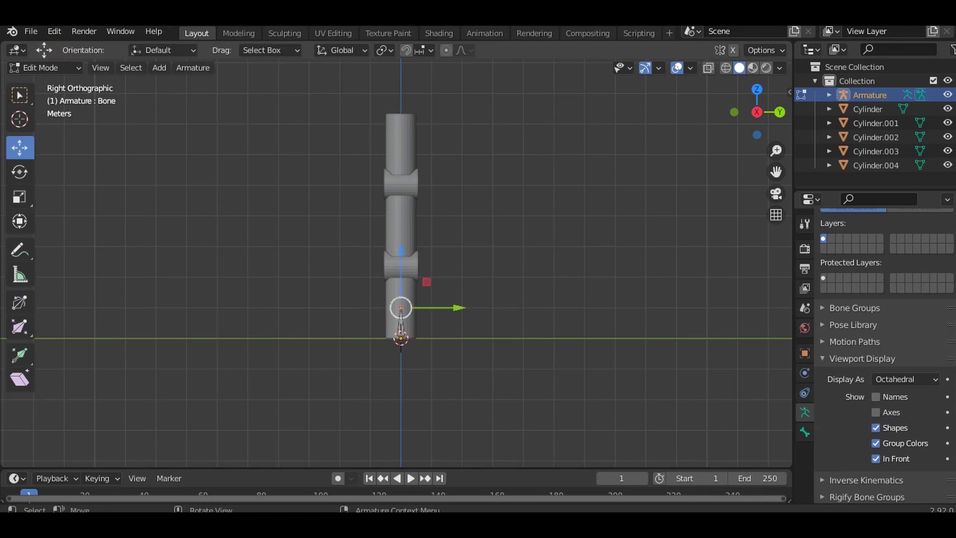
left_click_drag(401, 249, 401, 209)
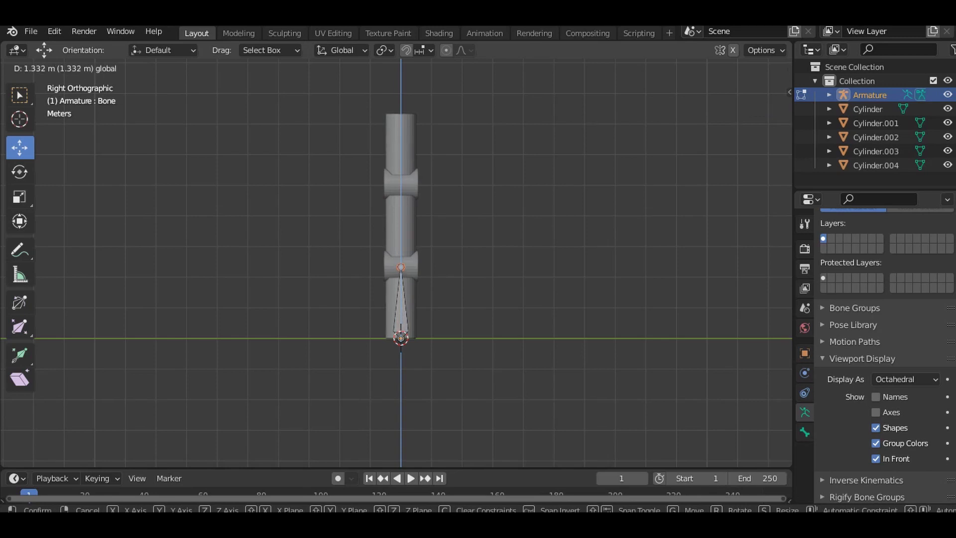
left_click_drag(401, 209, 401, 208)
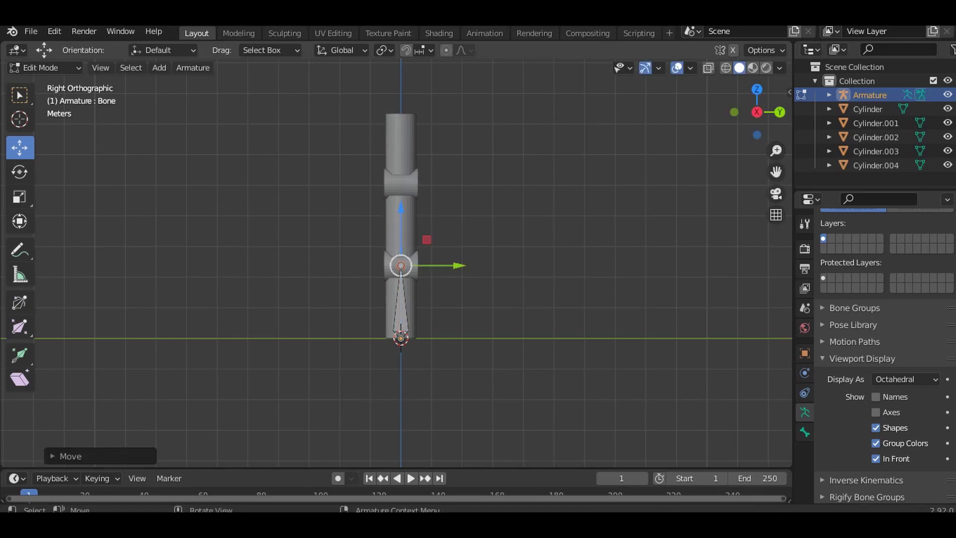
left_click(399, 299)
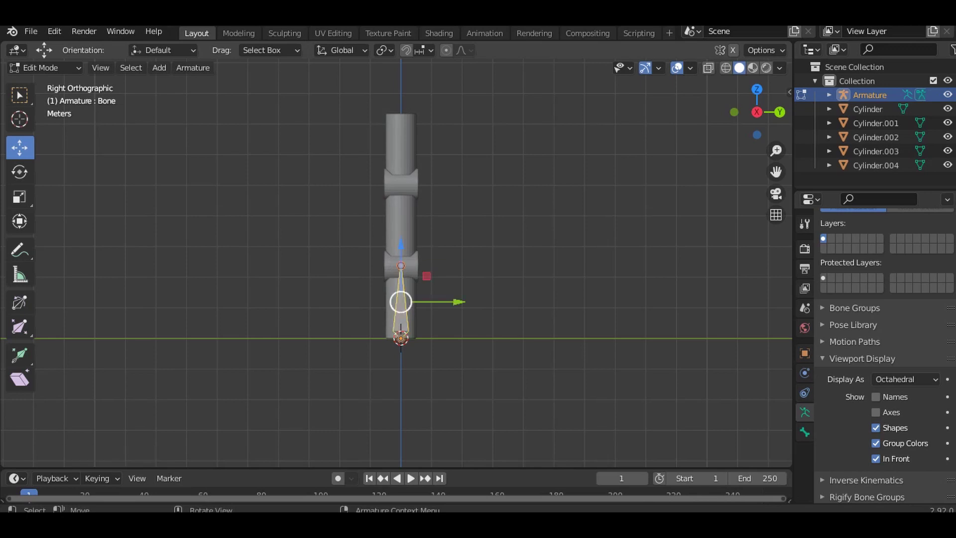
Subdivide the bone in two and reposition the upper half toward the second connector.
right_click(401, 302)
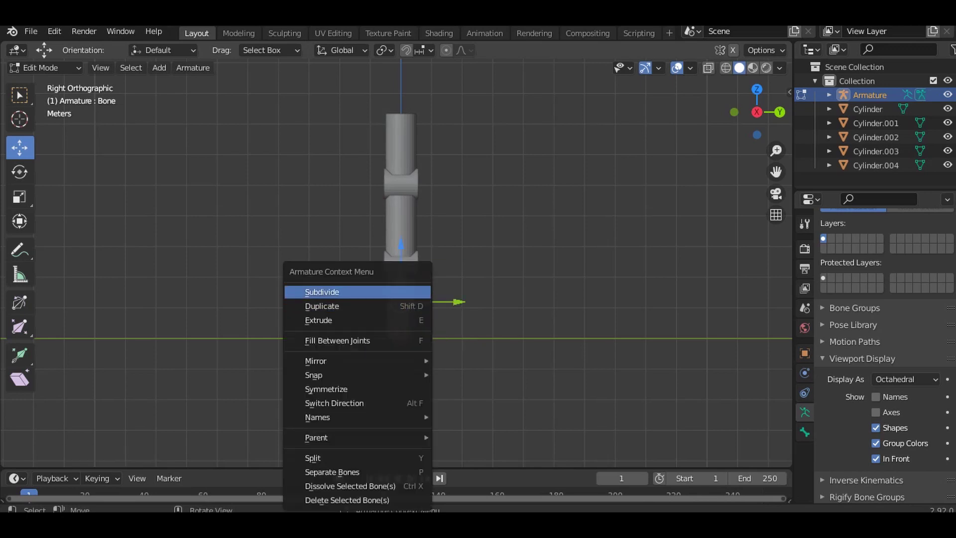
key("Return")
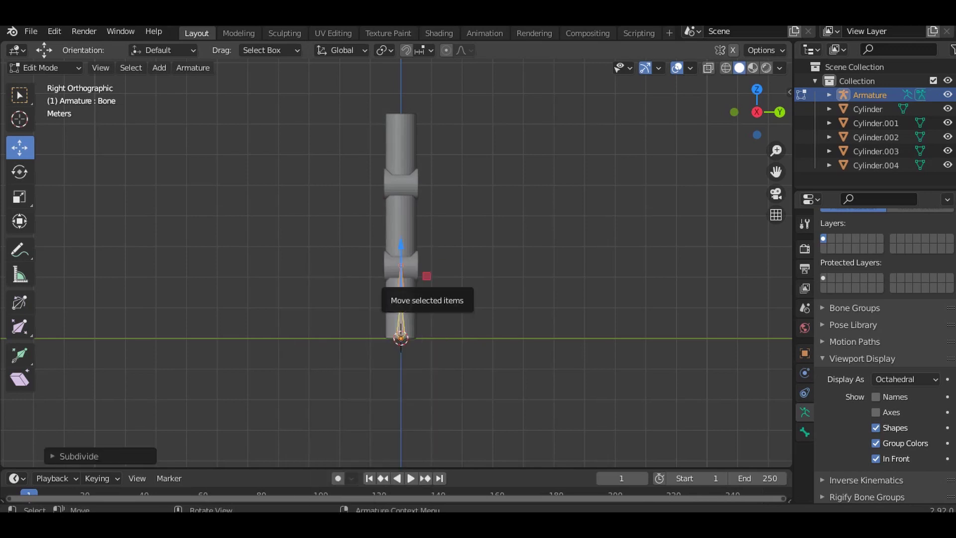
left_click(401, 286)
key("g")
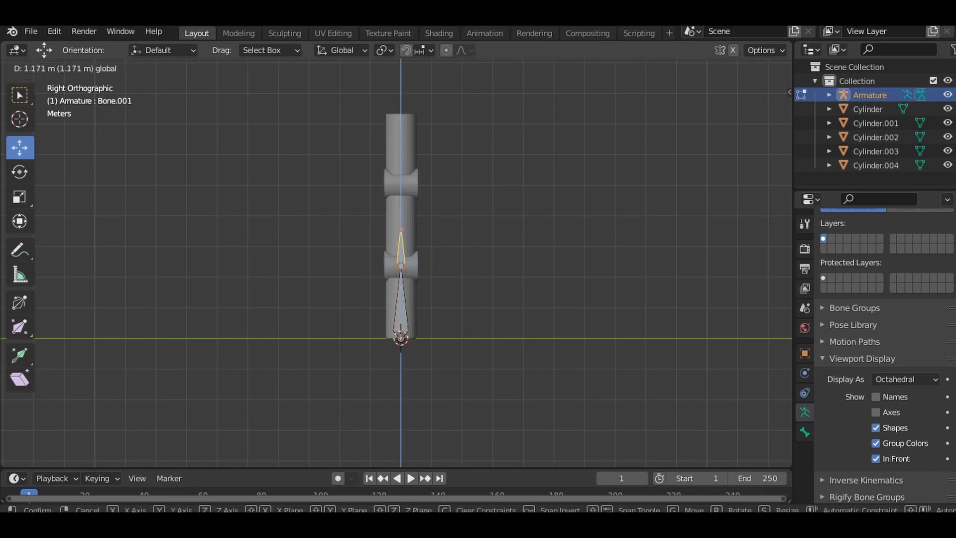
key("Return")
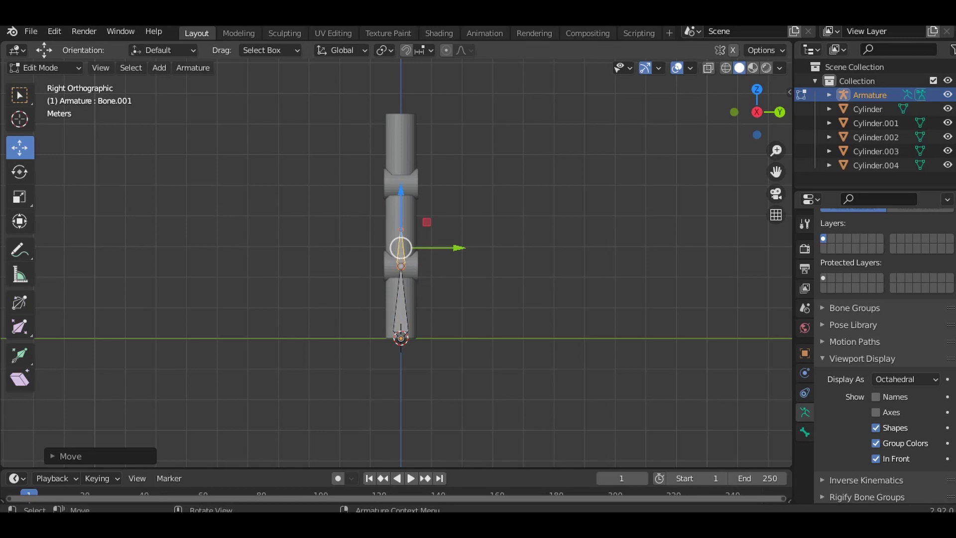
left_click_drag(401, 205, 401, 166)
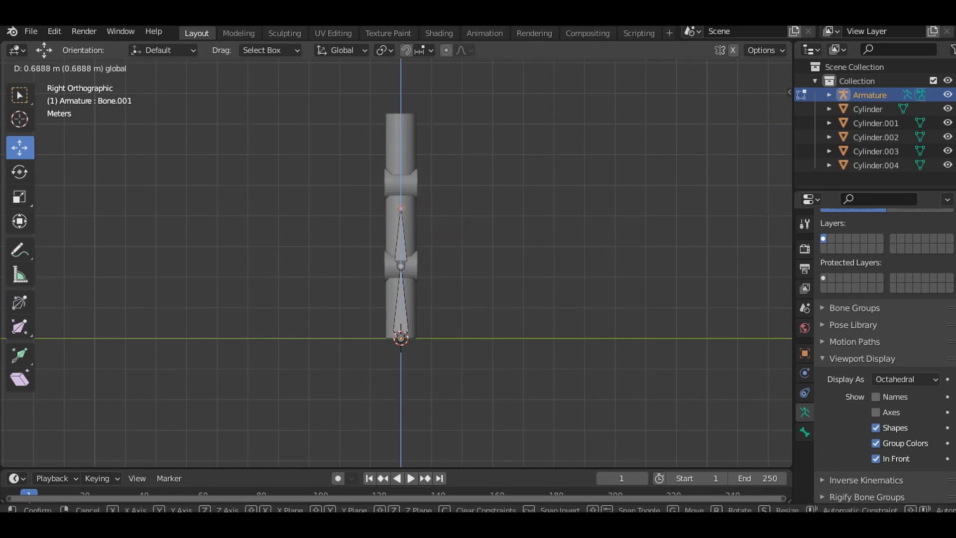
left_click_drag(401, 208, 401, 187)
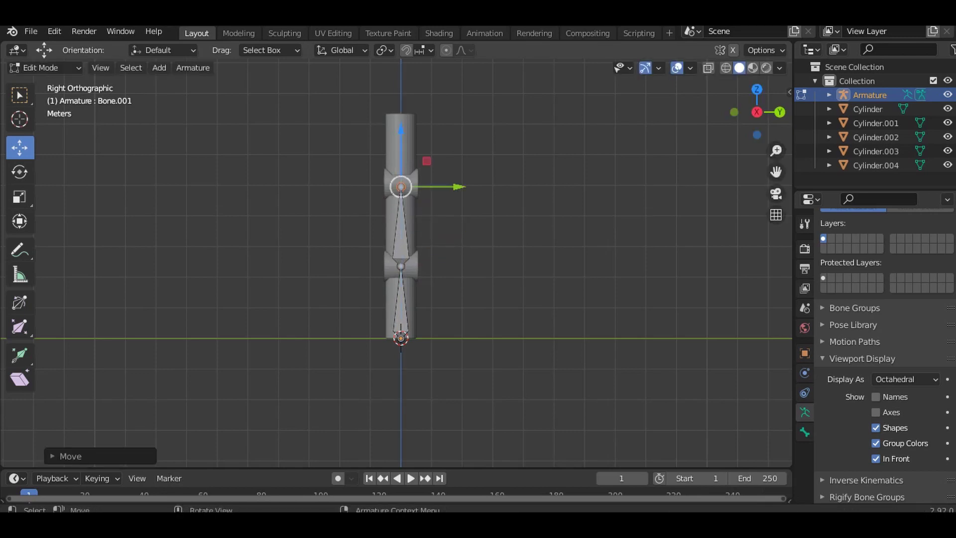
key("ctrl+z")
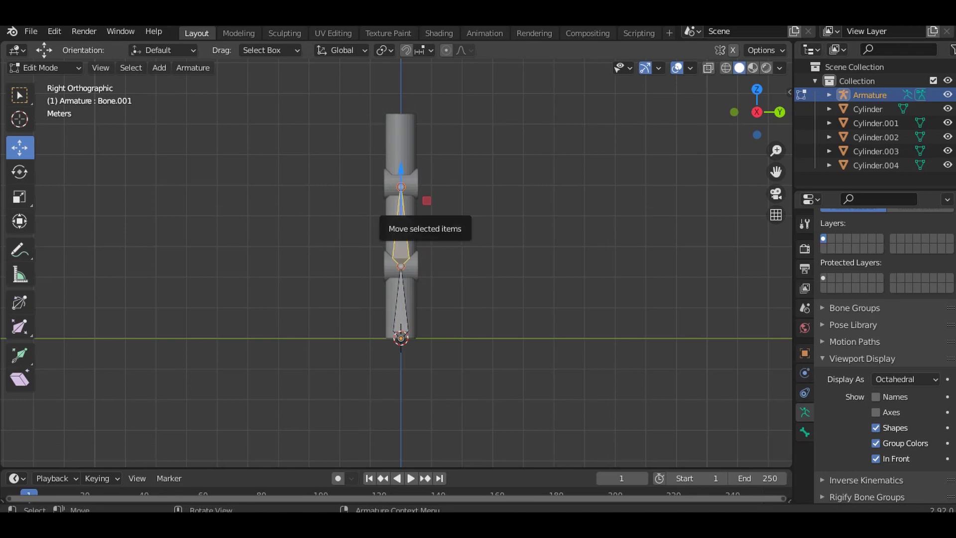
Subdivide the upper bone again and raise the top bone's tip to the column's top.
right_click(398, 213)
left_click(399, 212)
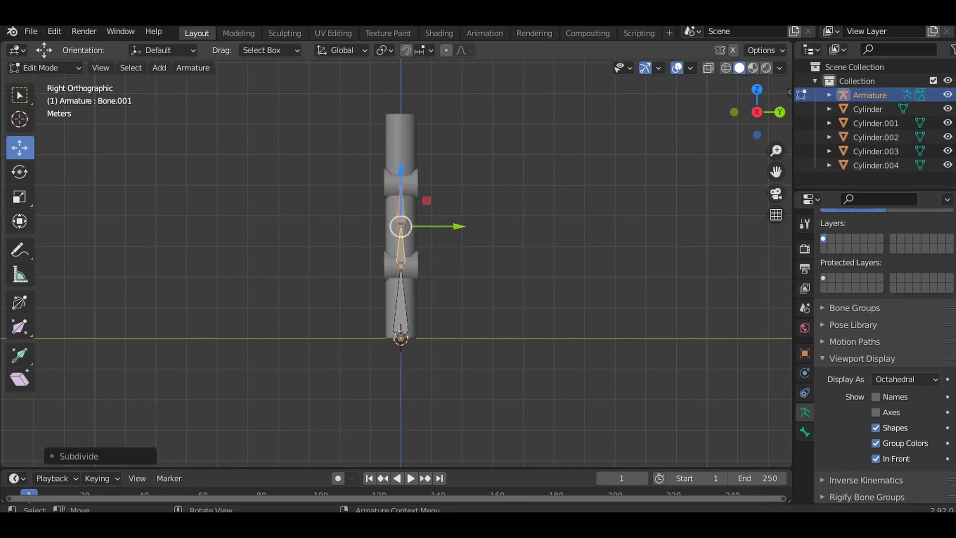
left_click(401, 207)
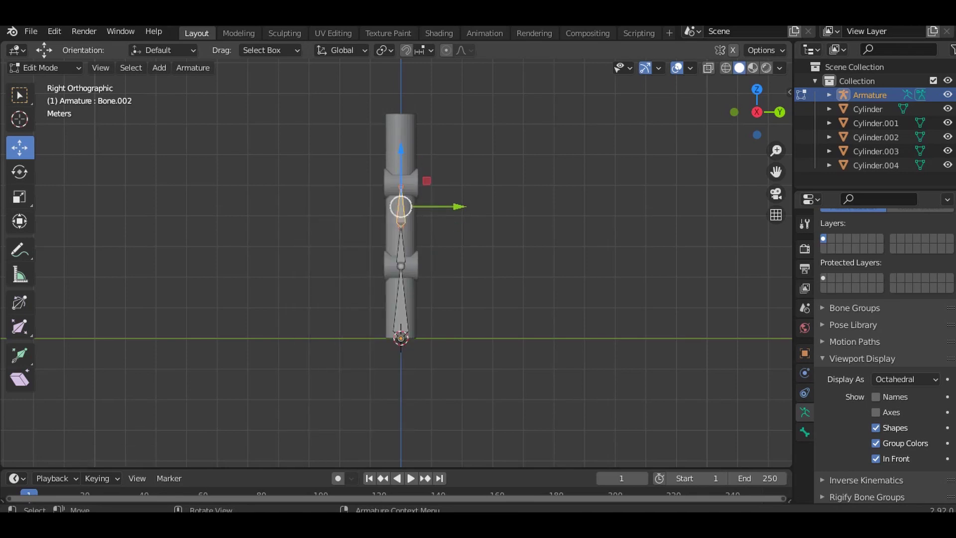
mouse_move(401, 150)
left_mouse_down()
mouse_move(401, 111)
mouse_move(401, 121)
left_mouse_up()
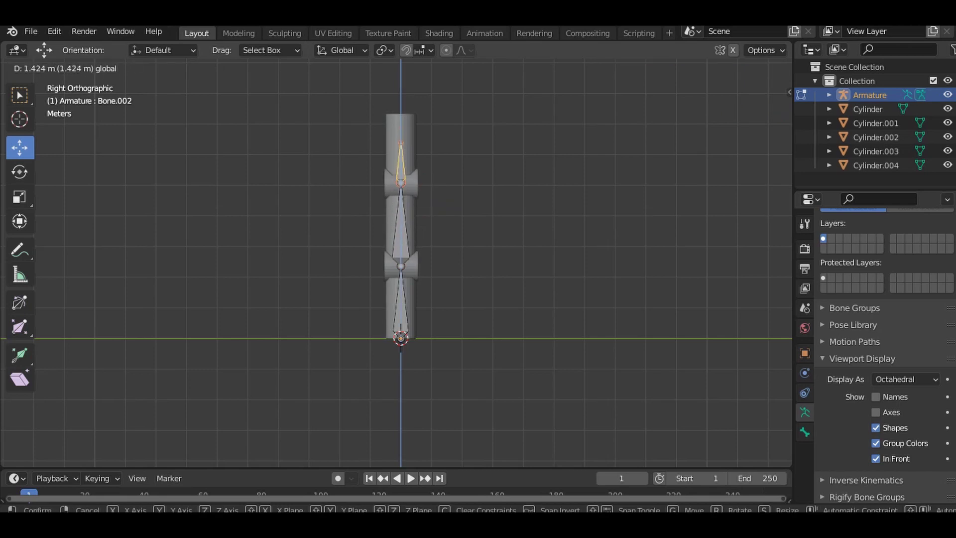
left_click(427, 137)
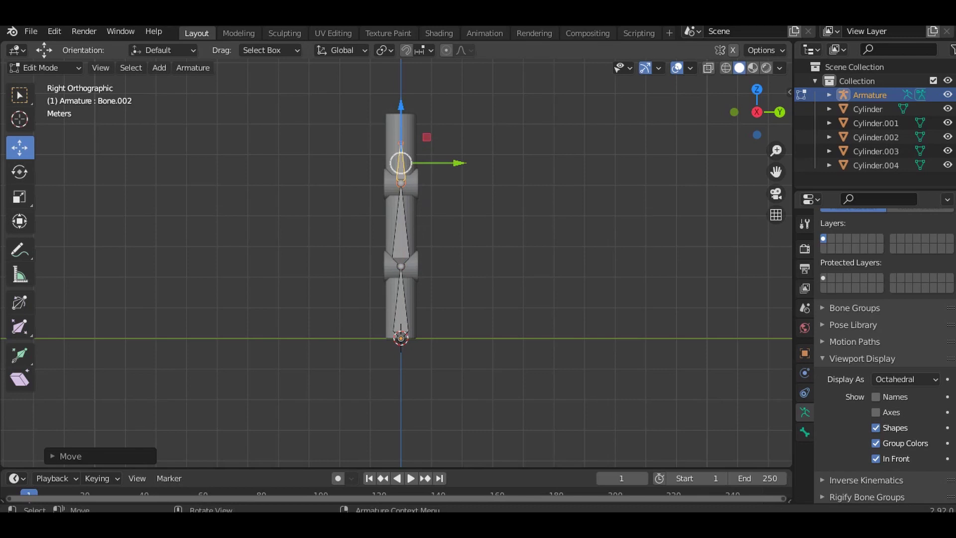
left_click(401, 143)
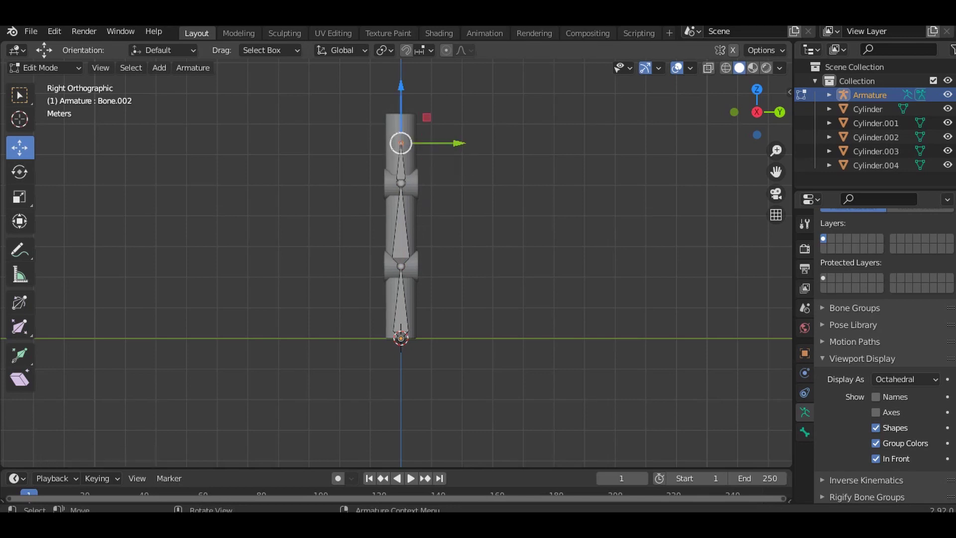
left_click_drag(426, 118, 427, 91)
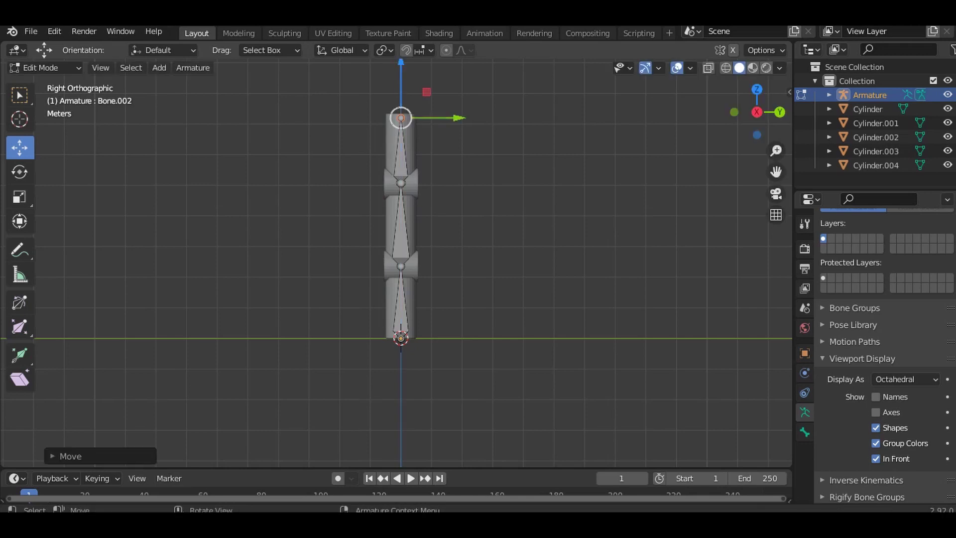
Return the armature to Object Mode in a perspective view, with nothing selected.
mouse_move(757, 117)
left_mouse_down()
mouse_move(722, 130)
mouse_move(697, 115)
mouse_move(707, 90)
mouse_move(717, 100)
left_mouse_up()
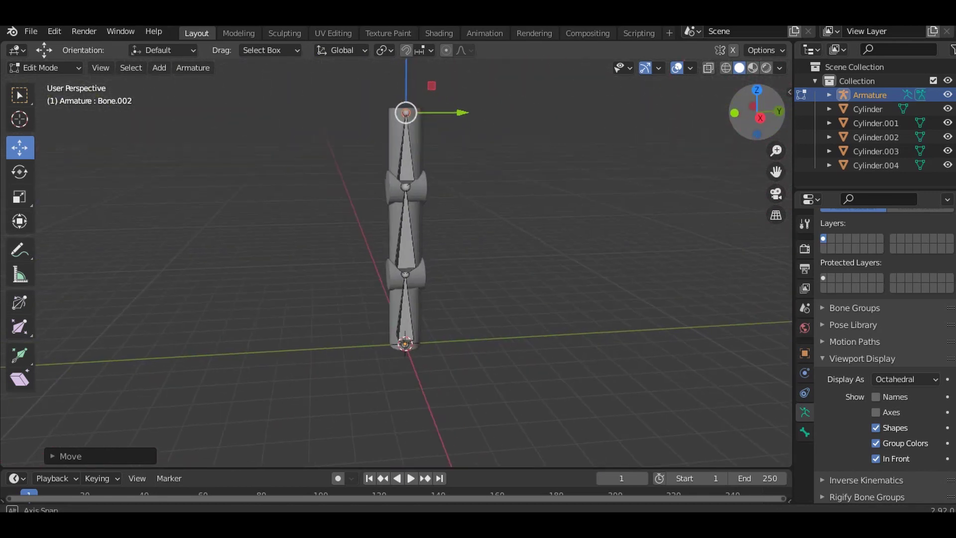
key("Tab")
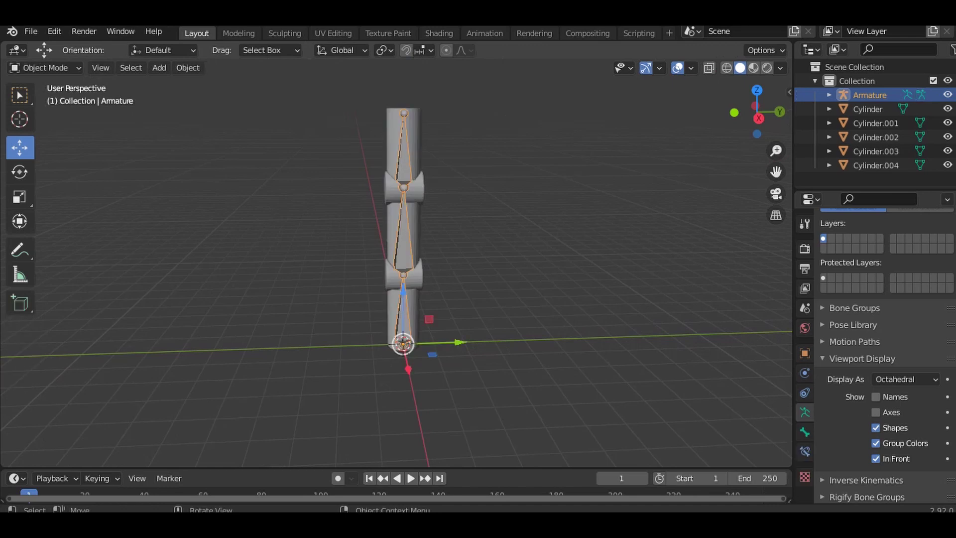
key("alt+a")
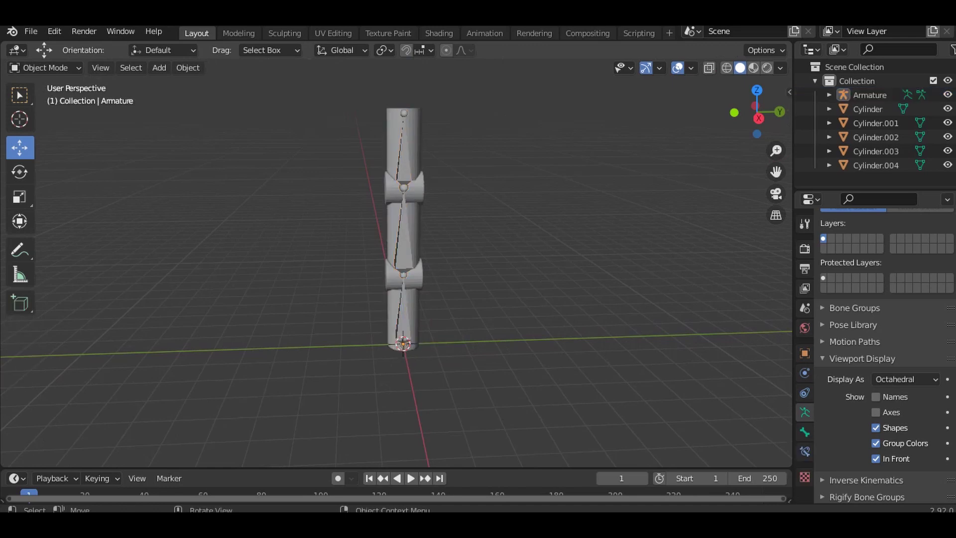
Parent all five cylinders to the armature With Envelope Weights, then deselect everything.
key("a")
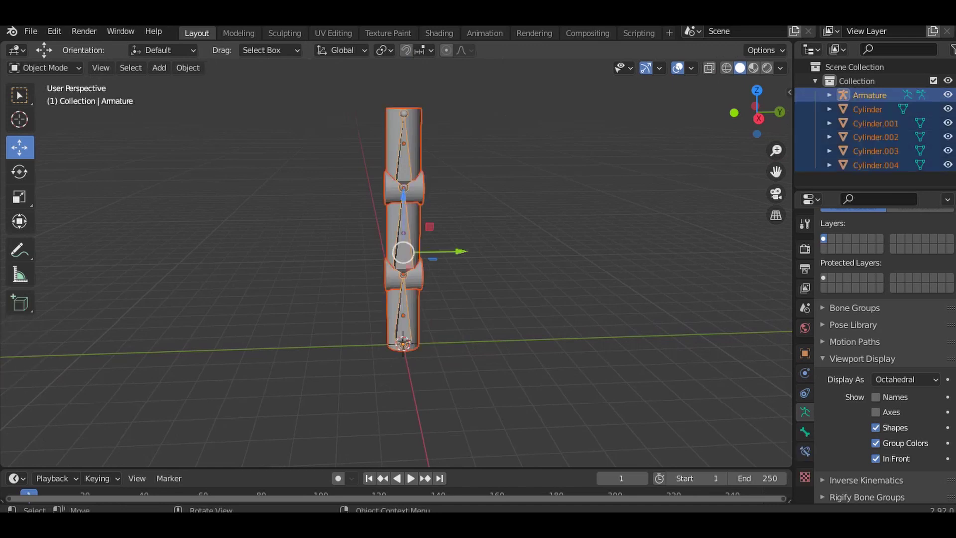
key("ctrl+p")
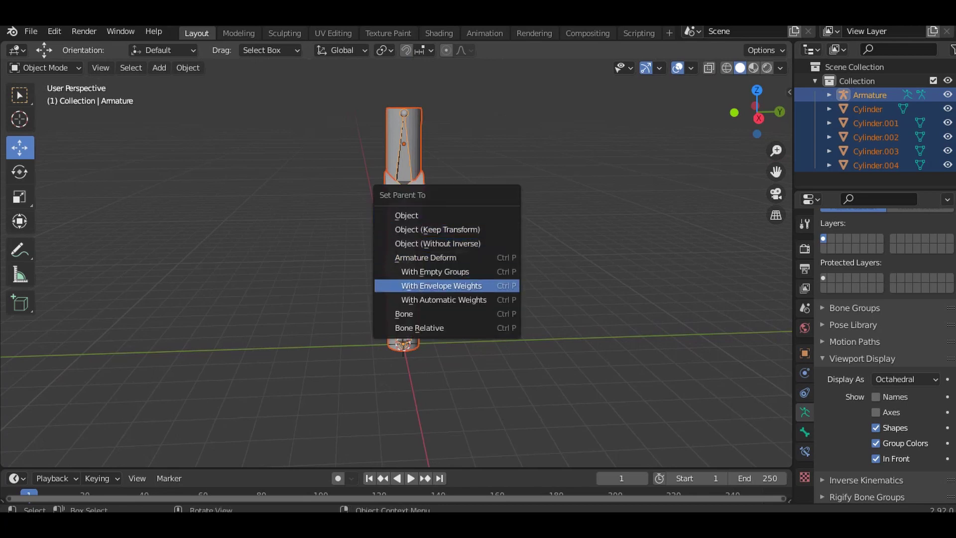
key("Return")
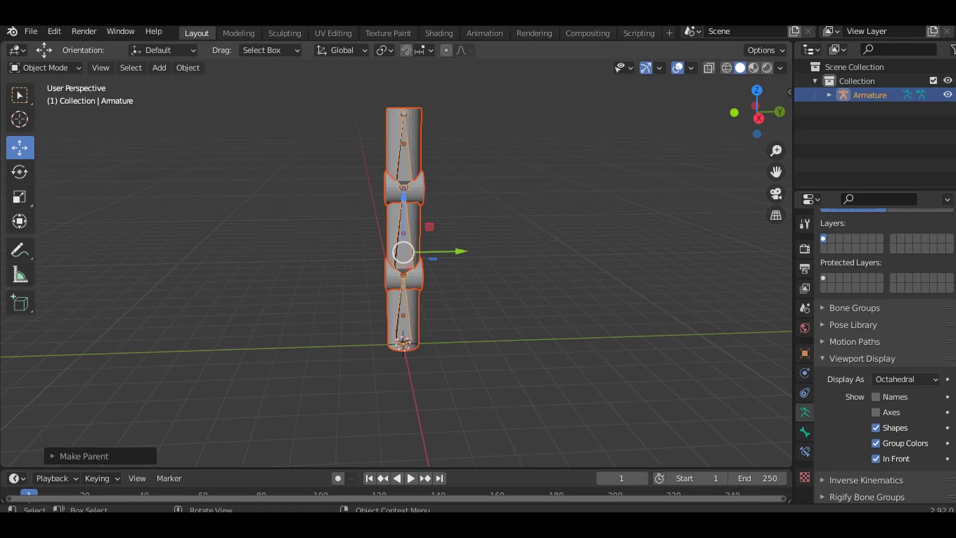
key("alt+a")
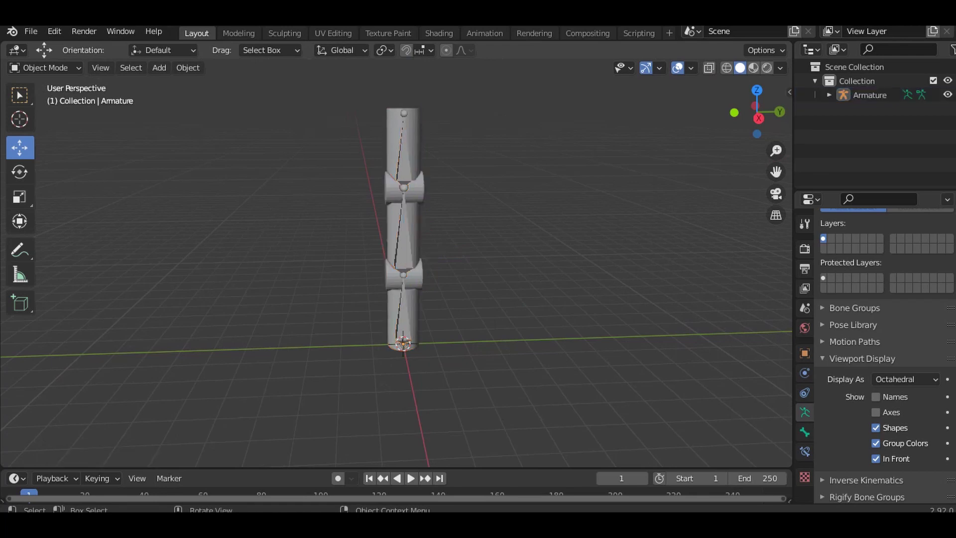
Select the Armature and switch it into Pose Mode.
left_click(870, 94)
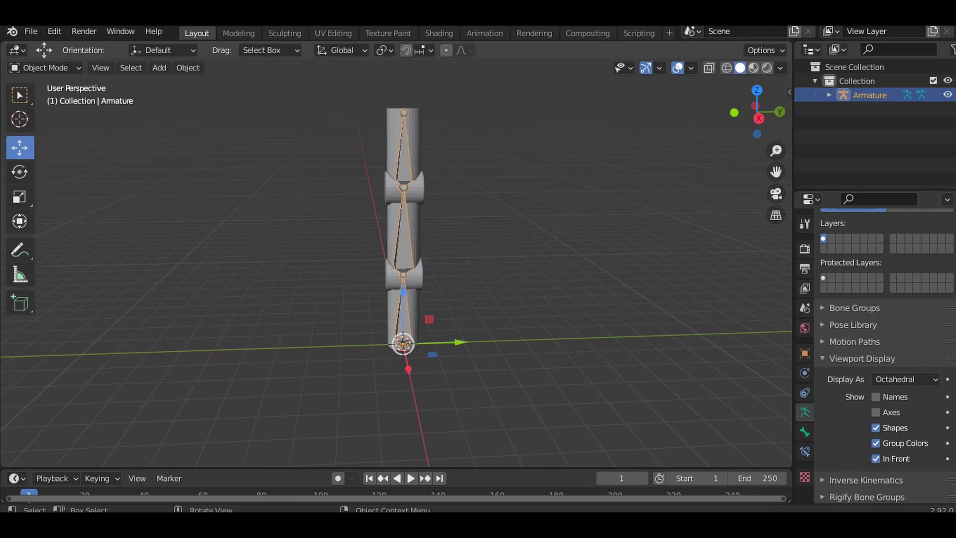
left_click(44, 67)
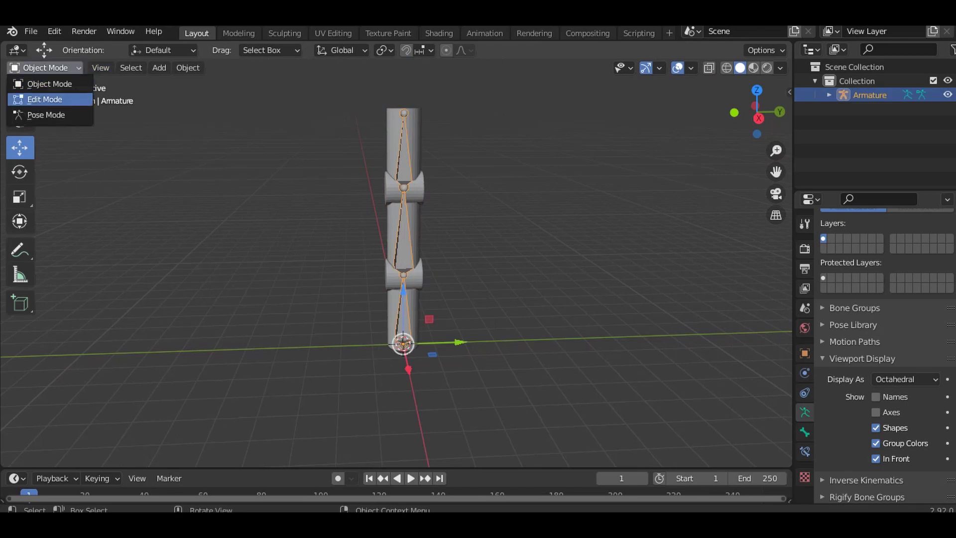
left_click(46, 115)
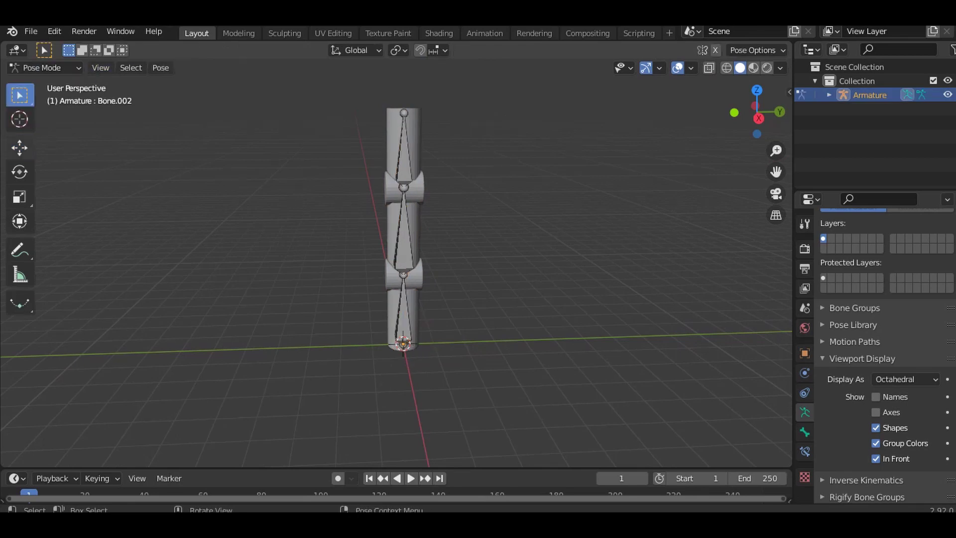
Try rotating the upper bone with the Rotate tool, leaving the column straight.
left_click(19, 172)
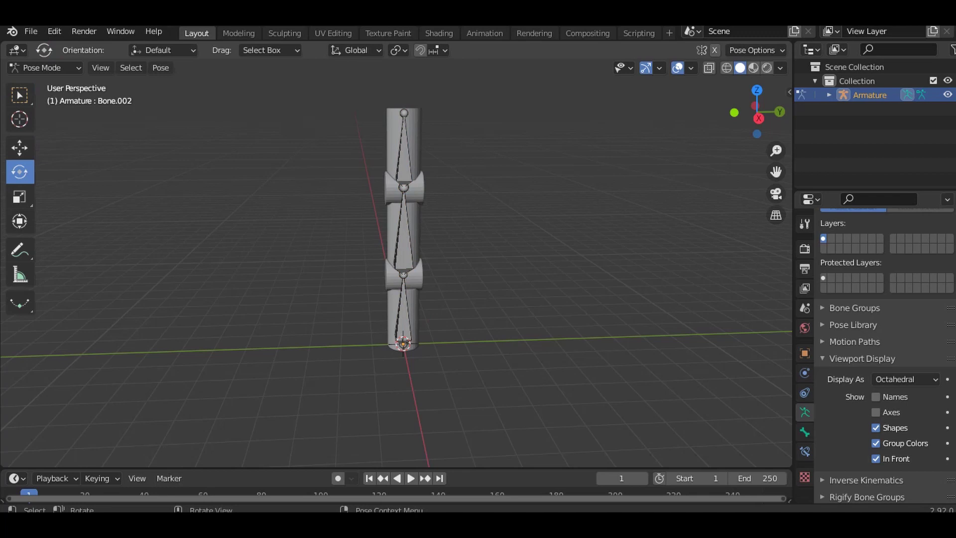
left_click(404, 150)
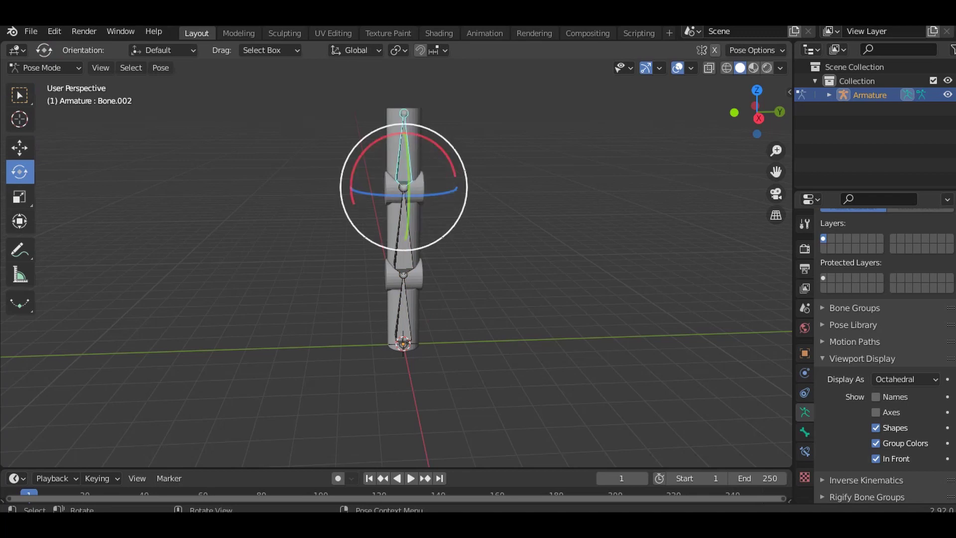
left_click_drag(433, 142, 427, 140)
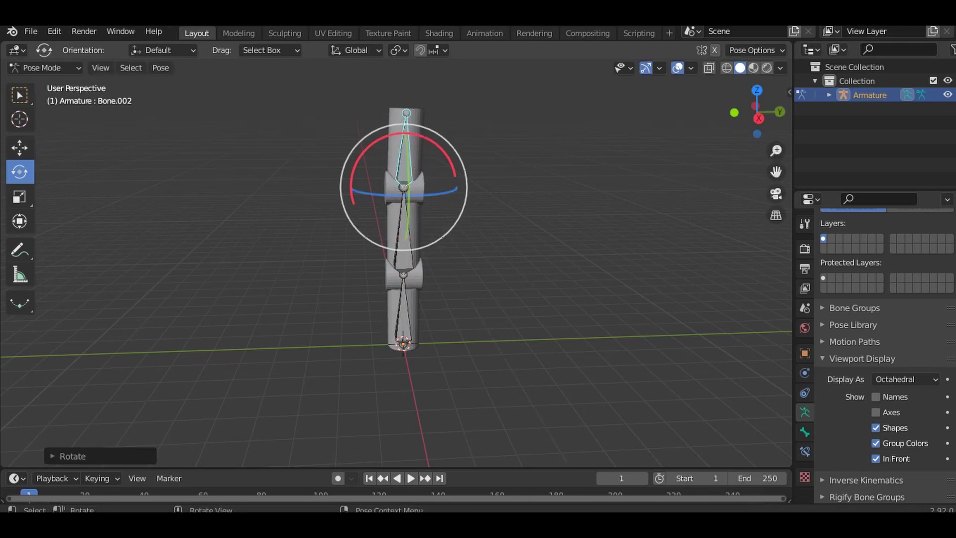
left_click_drag(758, 111, 774, 114)
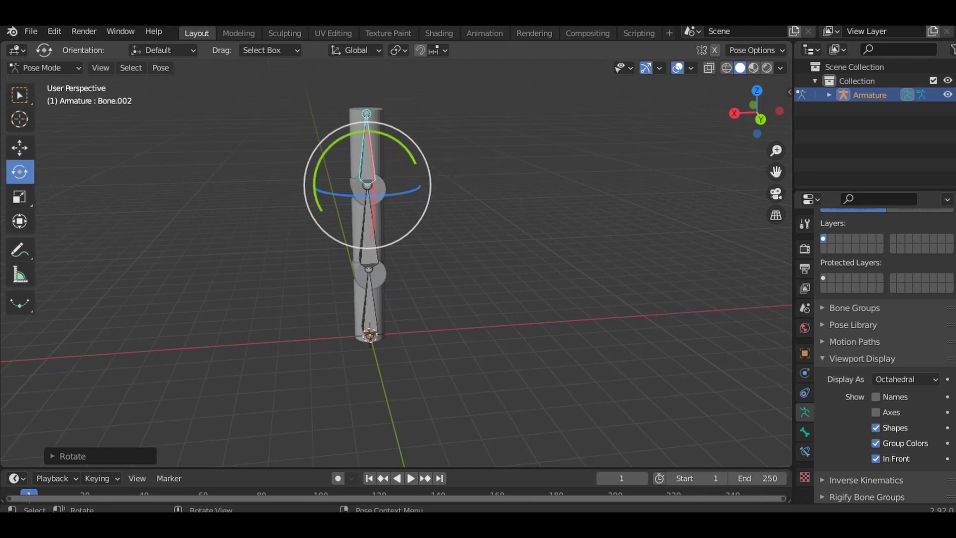
left_click_drag(405, 149, 376, 141)
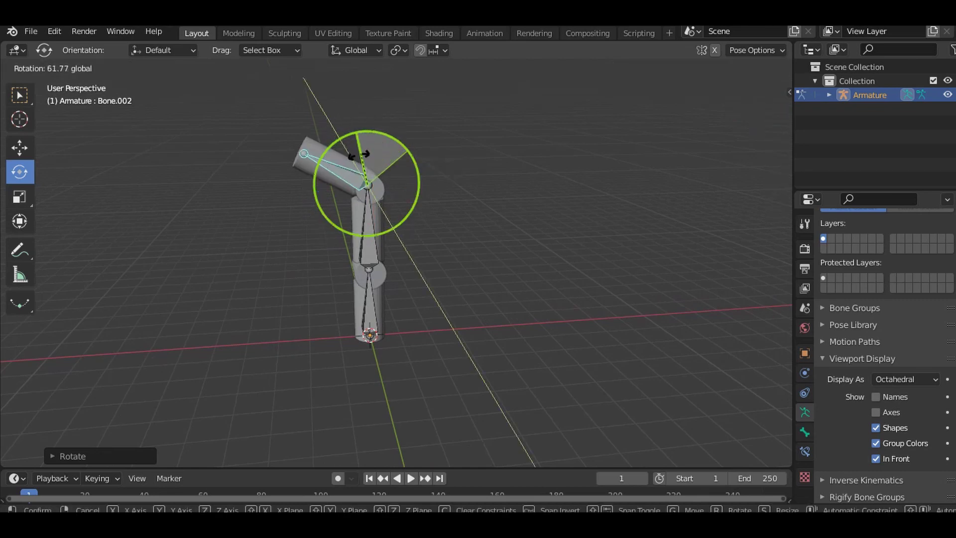
mouse_move(376, 141)
left_mouse_down()
mouse_move(395, 149)
mouse_move(419, 188)
mouse_move(419, 219)
mouse_move(401, 160)
mouse_move(380, 147)
mouse_move(403, 157)
left_mouse_up()
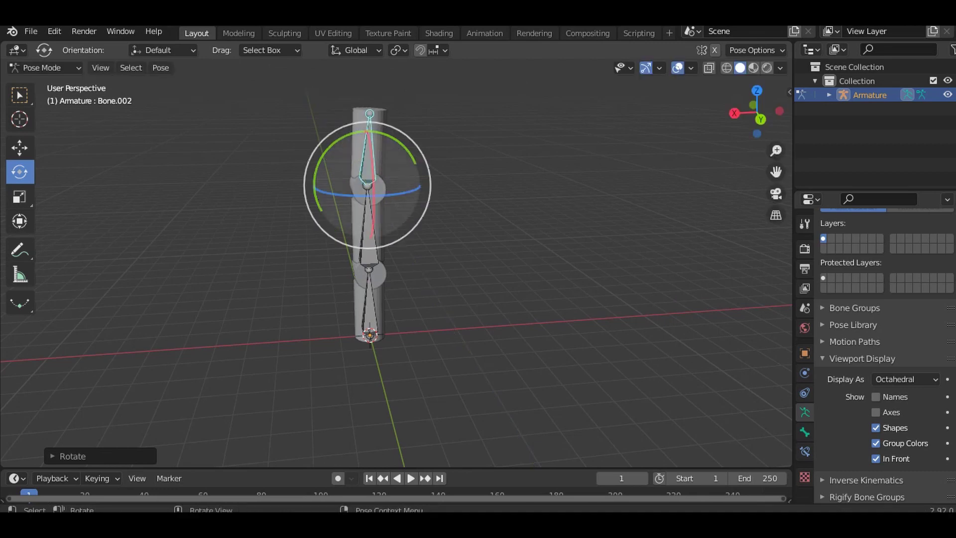
Rotate Bone.001 about 42° on Y to lean the middle section sideways.
left_click(368, 227)
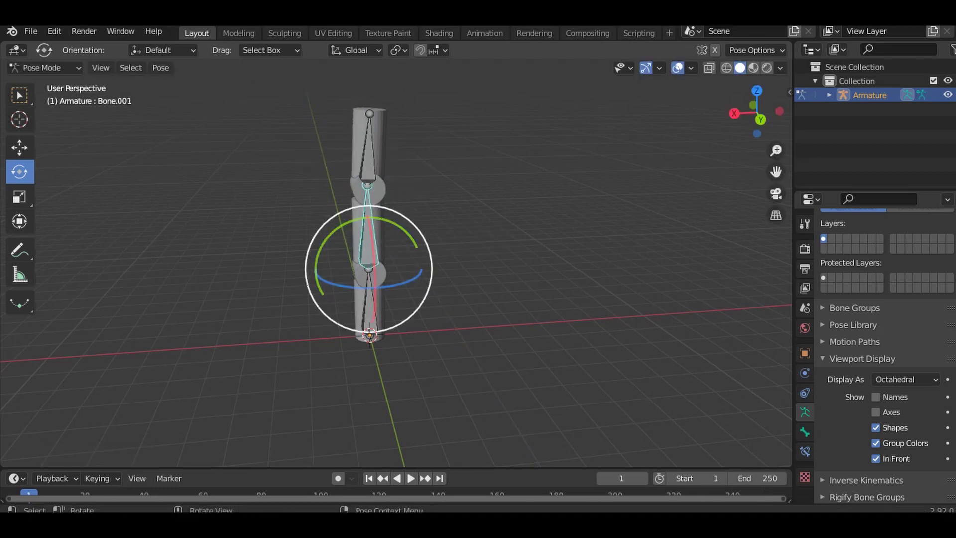
left_click_drag(415, 235, 421, 249)
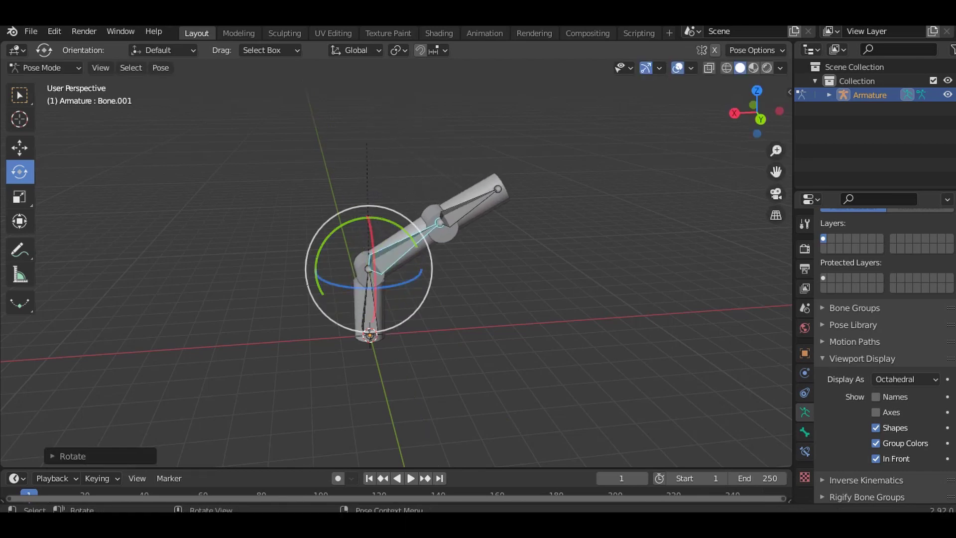
left_click_drag(420, 252, 425, 263)
Rotate Bone.002 about 40° back upright, deselect, and orbit to view side-on.
left_click(456, 214)
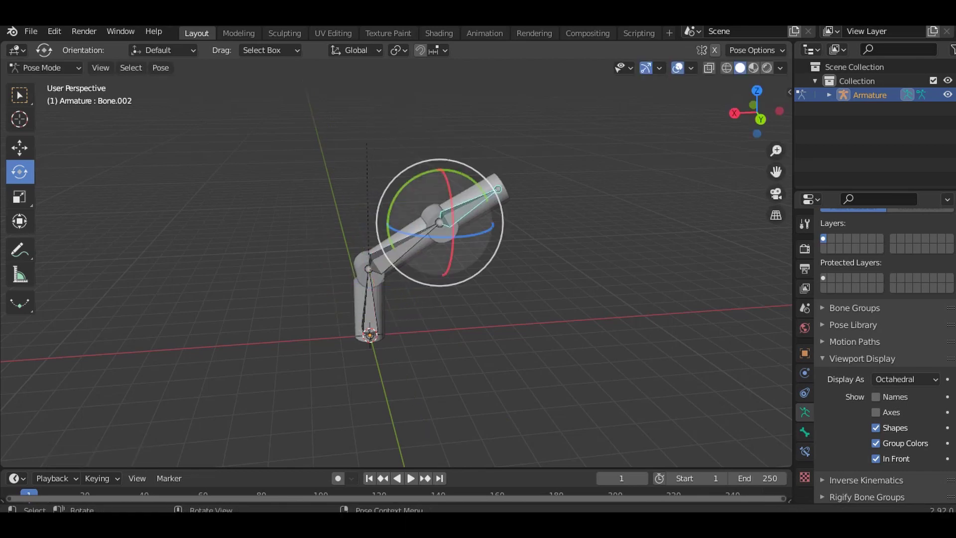
left_click_drag(459, 178, 405, 181)
key("alt+a")
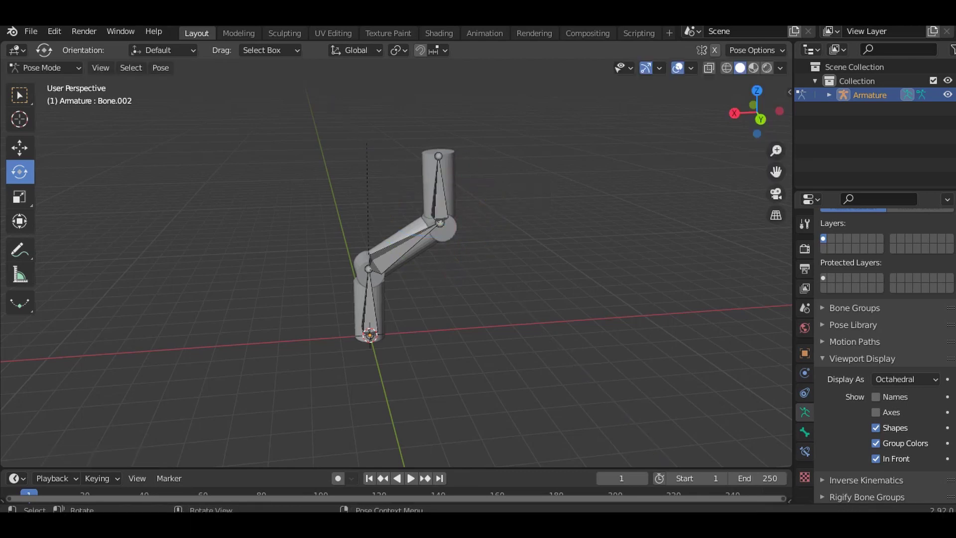
left_click_drag(761, 118, 648, 119)
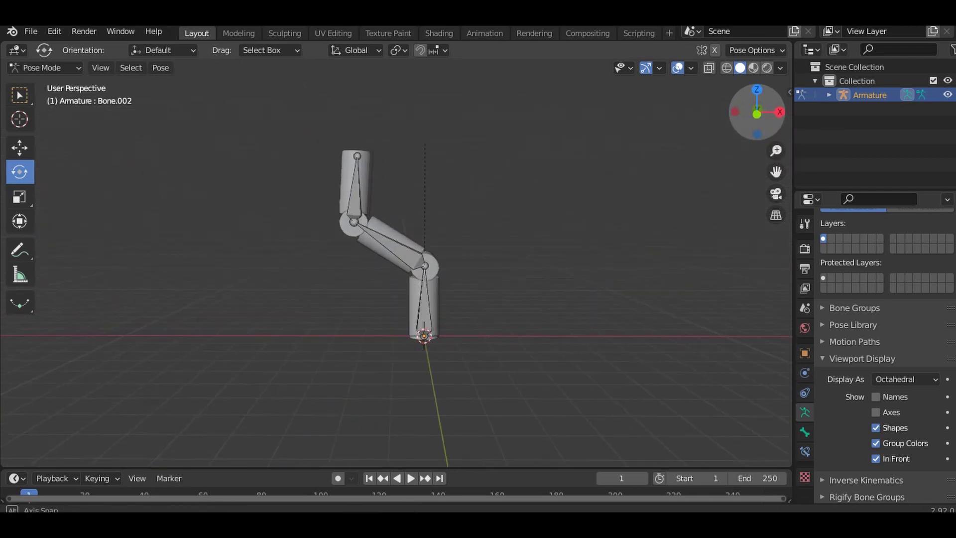
left_click_drag(647, 119, 617, 122)
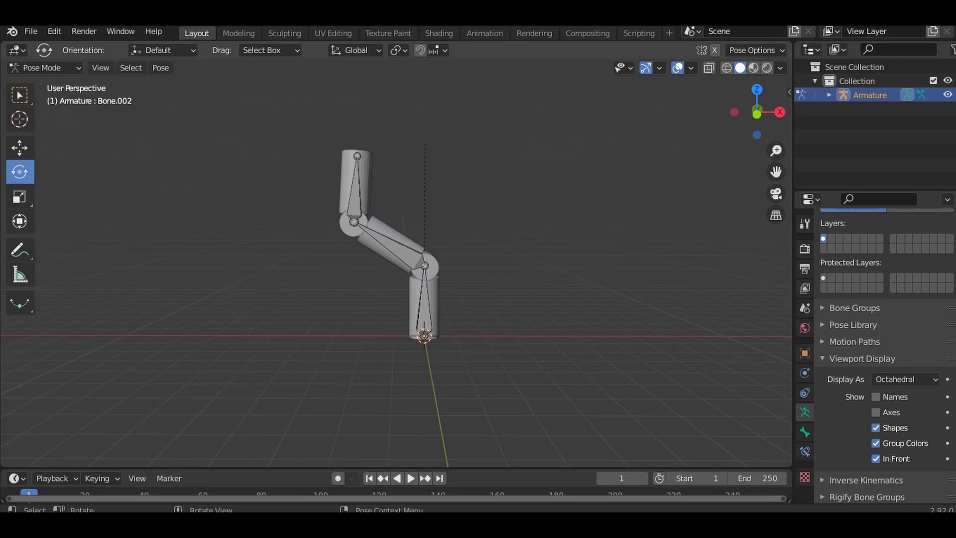
Tilt Bone.001 about -15° toward level, stand Bone.002 upright, then orbit around the pose.
left_click(388, 243)
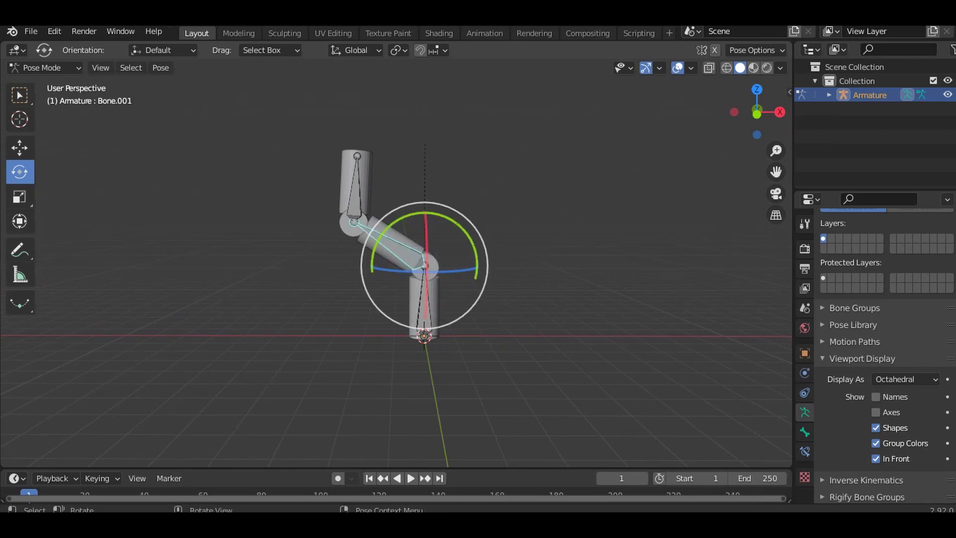
left_click_drag(399, 208, 389, 231)
left_click(335, 204)
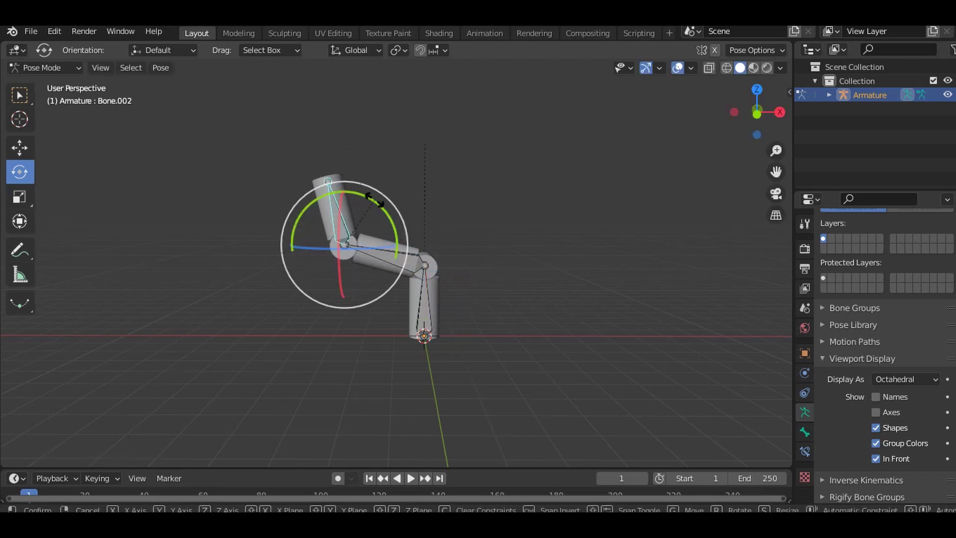
left_click_drag(377, 193, 384, 209)
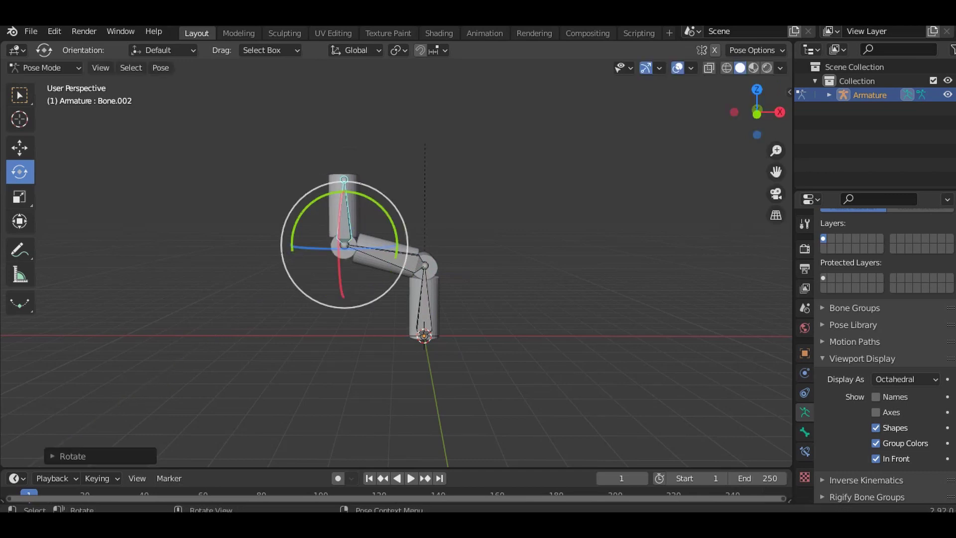
key("alt+a")
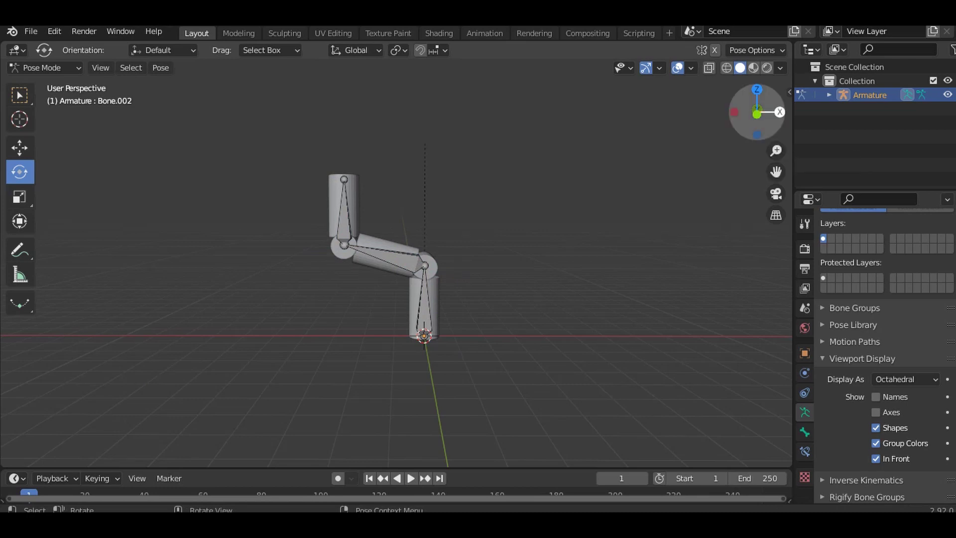
mouse_move(763, 114)
left_mouse_down()
mouse_move(747, 117)
mouse_move(757, 114)
left_mouse_up()
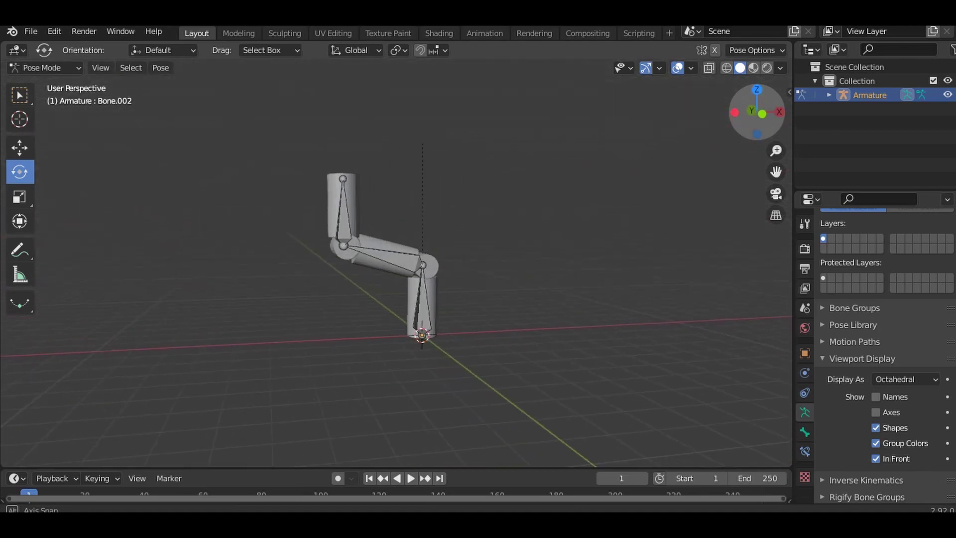
left_click_drag(757, 114, 759, 112)
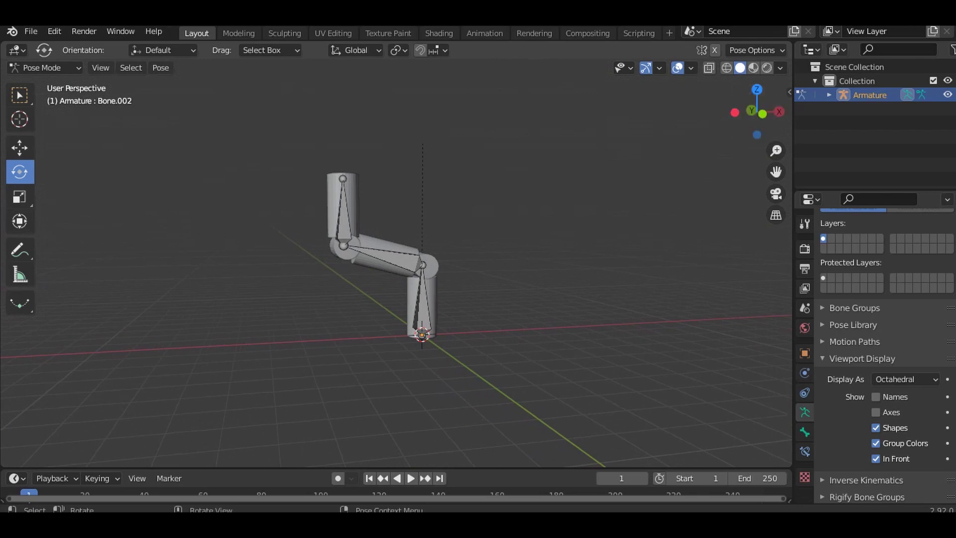